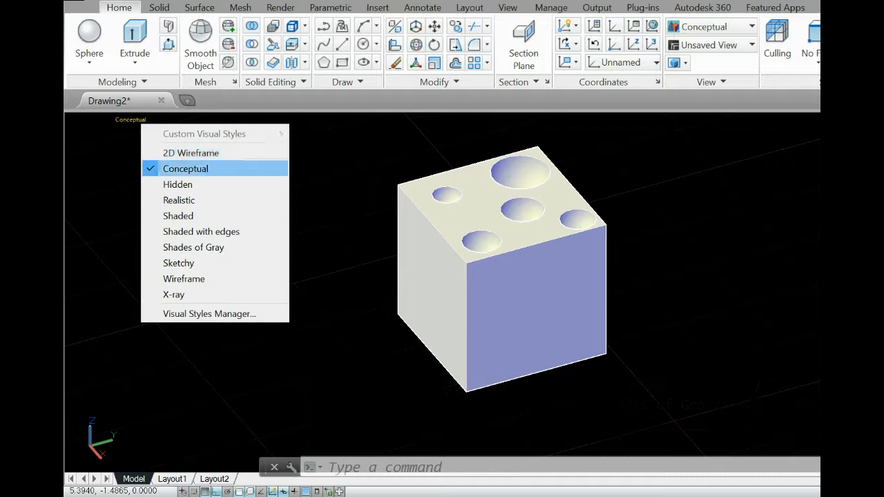
# Show the cube in the X-ray visual style to reveal its internal spherical voids, and start the export command.
pyautogui.click(204, 288)
pyautogui.scroll(3, 418, 284)
pyautogui.keyDown('shift'); pyautogui.moveTo(419, 284); pyautogui.dragTo(418, 201, button='middle'); pyautogui.keyUp('shift')
pyautogui.hotkey('ctrl', 'z')
pyautogui.hotkey('ctrl', 'z')
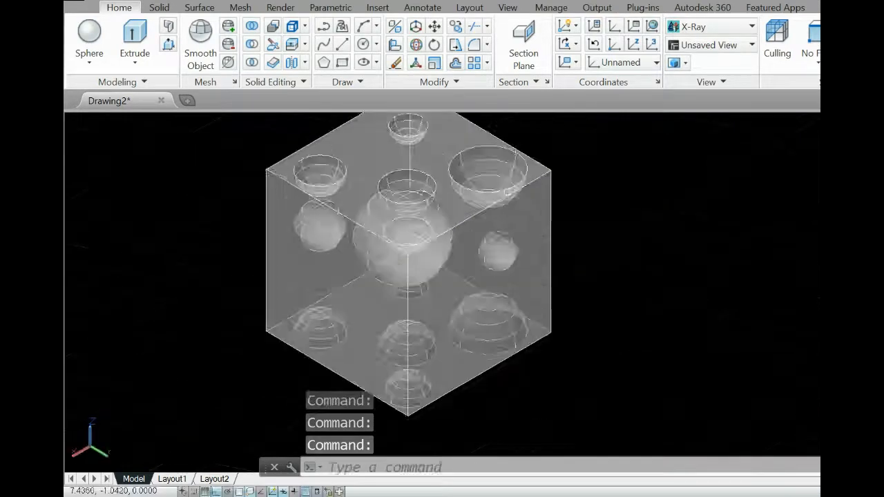
pyautogui.write('export')
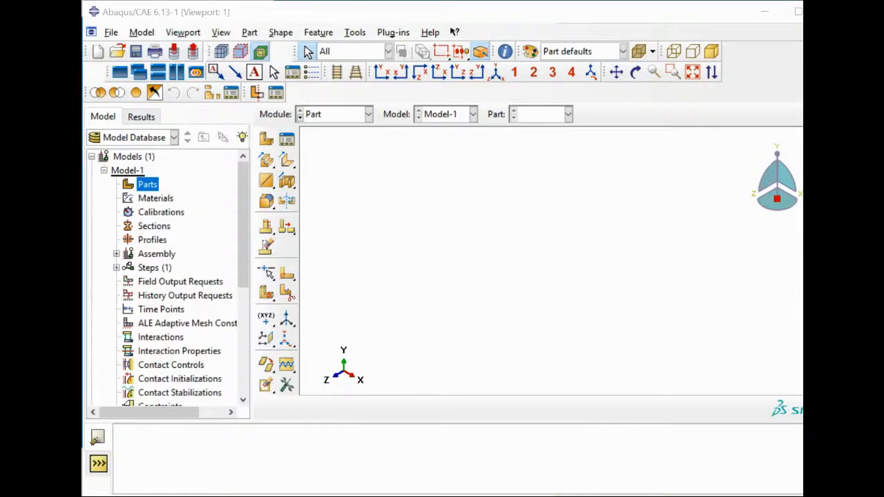
# Switch to Abaqus/CAE and import the ACIS file as the part Voids, creating individual parts.
pyautogui.rightClick(148, 183)
pyautogui.click(178, 221)
pyautogui.click(425, 219)
pyautogui.press('Return')
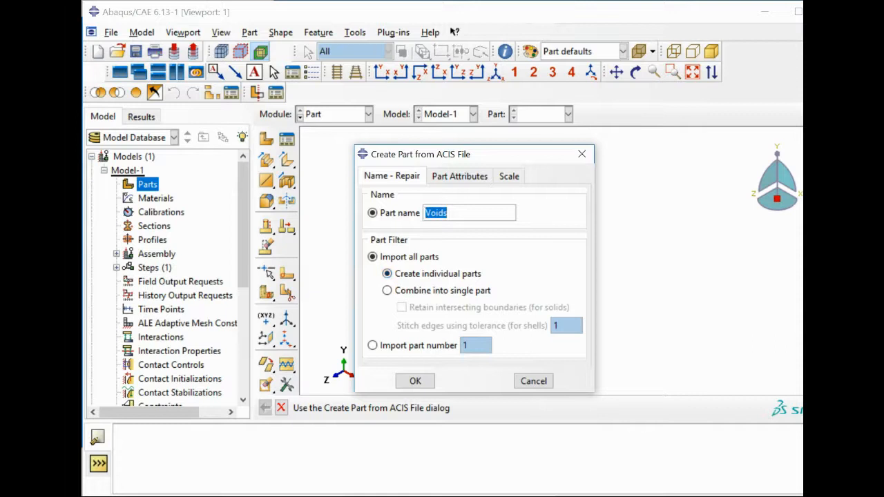
pyautogui.press('Return')
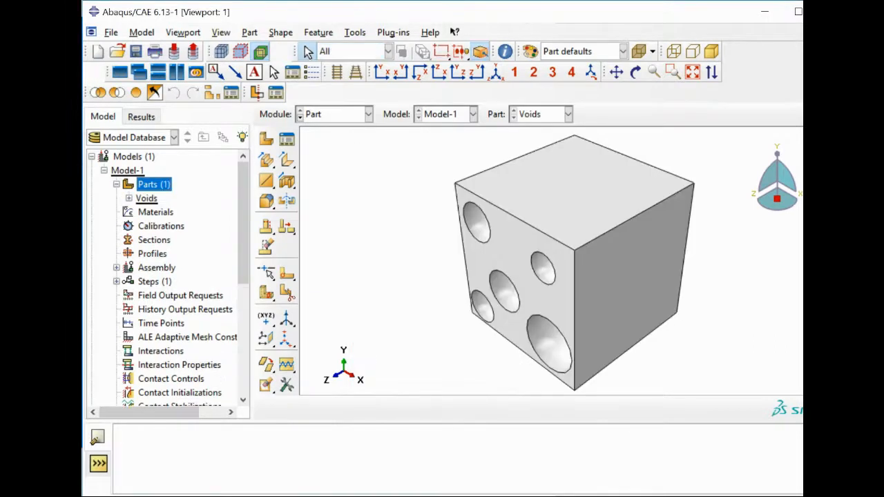
# Examine the internal voids of the part with translucency on, and restore the opaque isometric view.
pyautogui.click(639, 51)
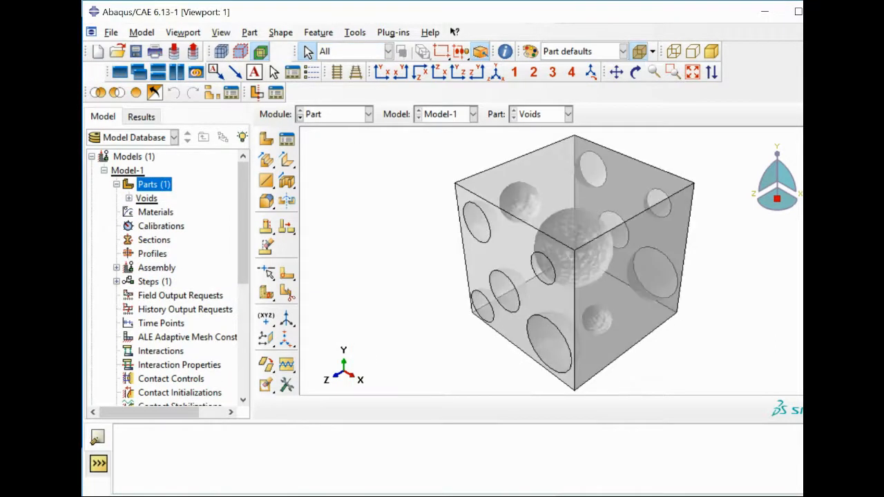
pyautogui.keyDown('ctrl'); pyautogui.keyDown('alt'); pyautogui.moveTo(639, 266); pyautogui.dragTo(508, 290); pyautogui.keyUp('alt'); pyautogui.keyUp('ctrl')
pyautogui.keyDown('ctrl'); pyautogui.keyDown('alt'); pyautogui.moveTo(656, 297); pyautogui.dragTo(556, 321); pyautogui.keyUp('alt'); pyautogui.keyUp('ctrl')
pyautogui.click(496, 72)
pyautogui.click(639, 52)
pyautogui.scroll(-2, 390, 220)
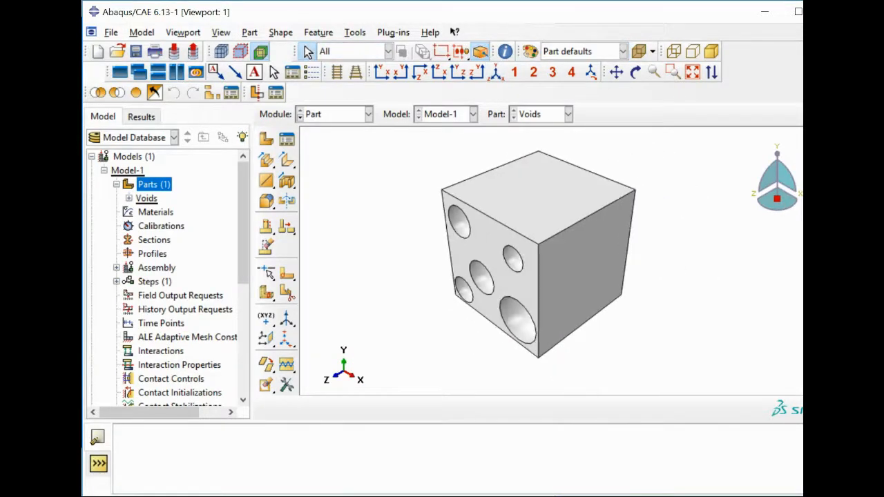
# Create a dependent instance of the Voids part in the Assembly module.
pyautogui.click(368, 114)
pyautogui.click(332, 158)
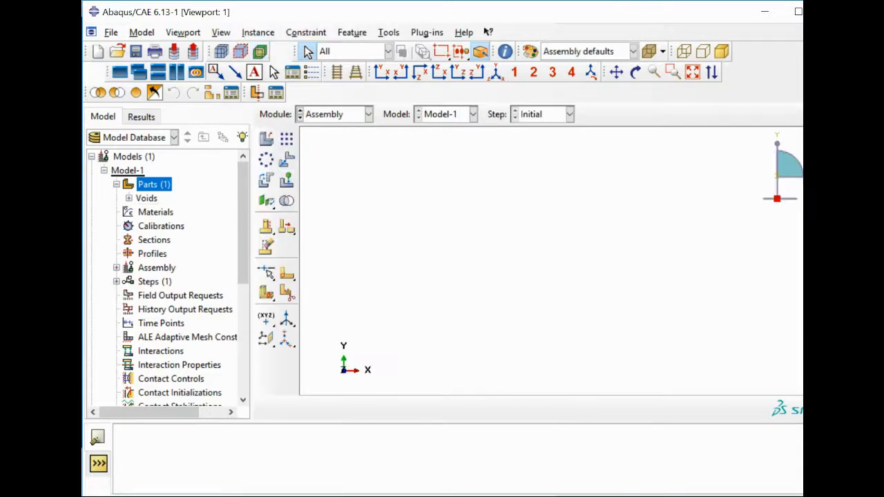
pyautogui.click(266, 139)
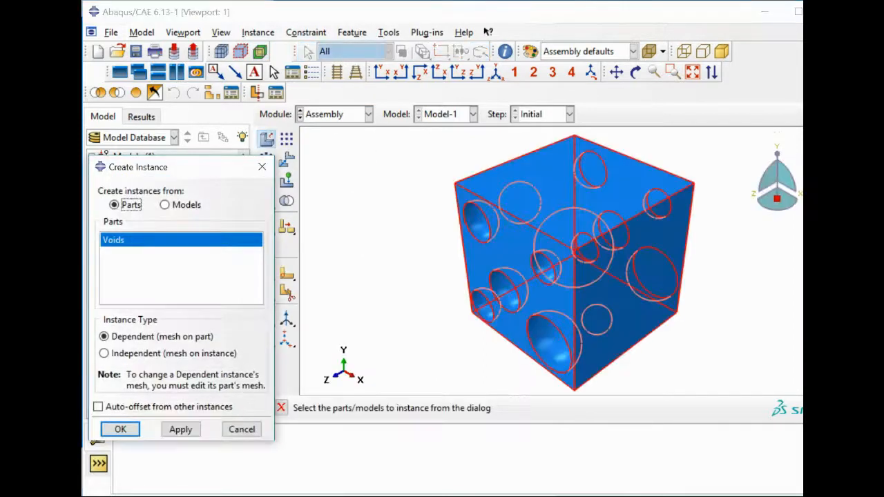
pyautogui.click(180, 428)
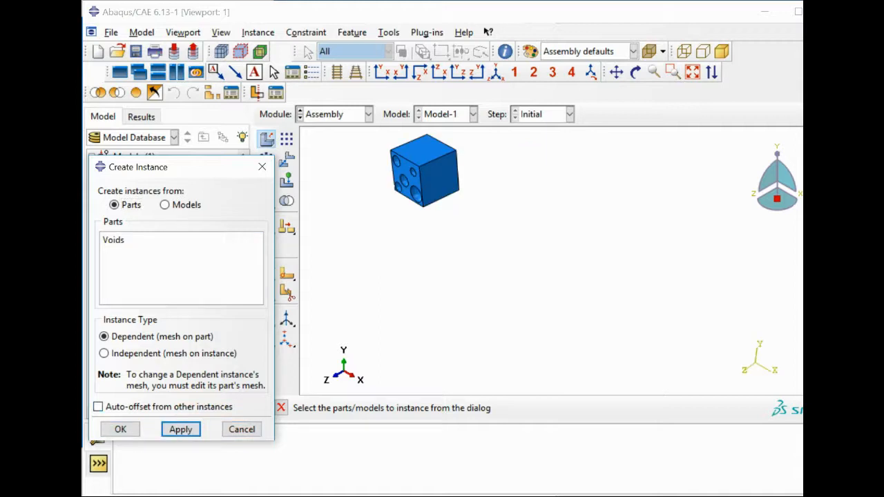
pyautogui.click(263, 166)
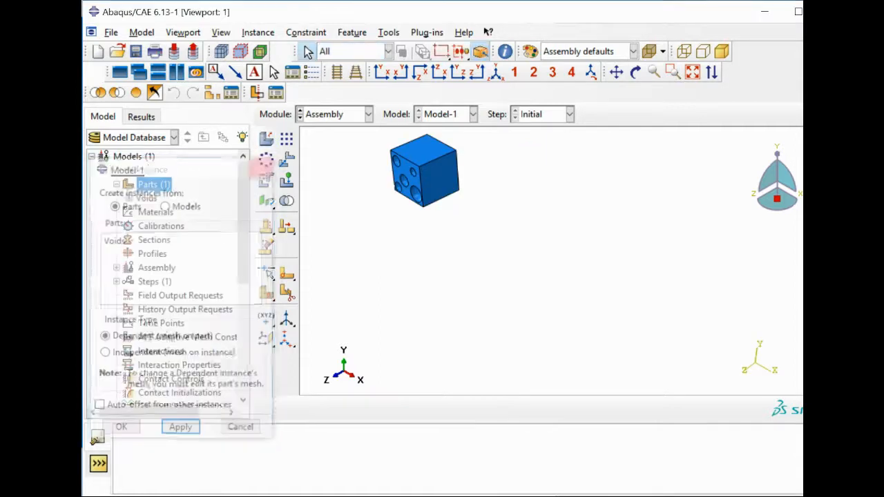
pyautogui.scroll(-5, 374, 138)
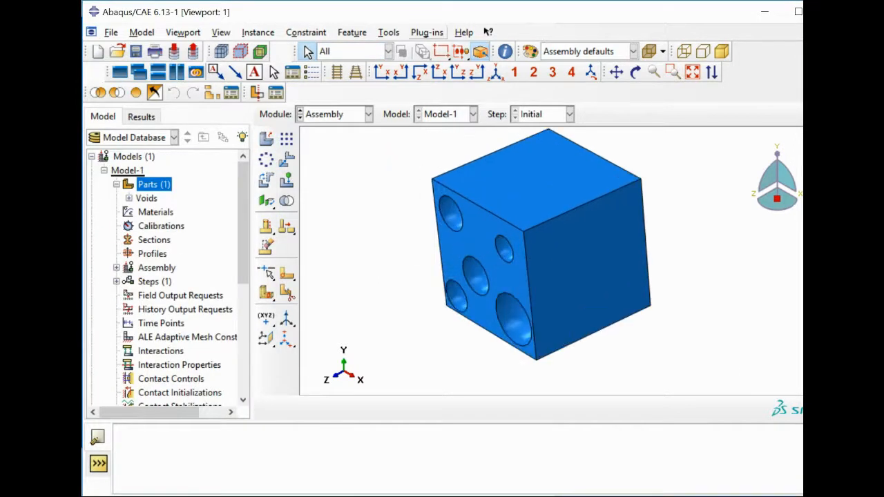
# Review the Elastic Properties Calculator (EasyPBC) plug-in's model details and elastic property options, and close it without running.
pyautogui.click(428, 32)
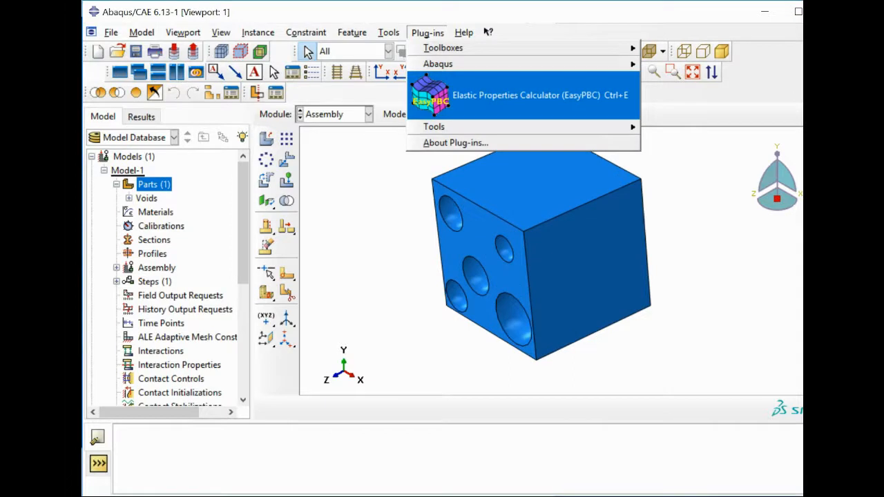
pyautogui.press('Return')
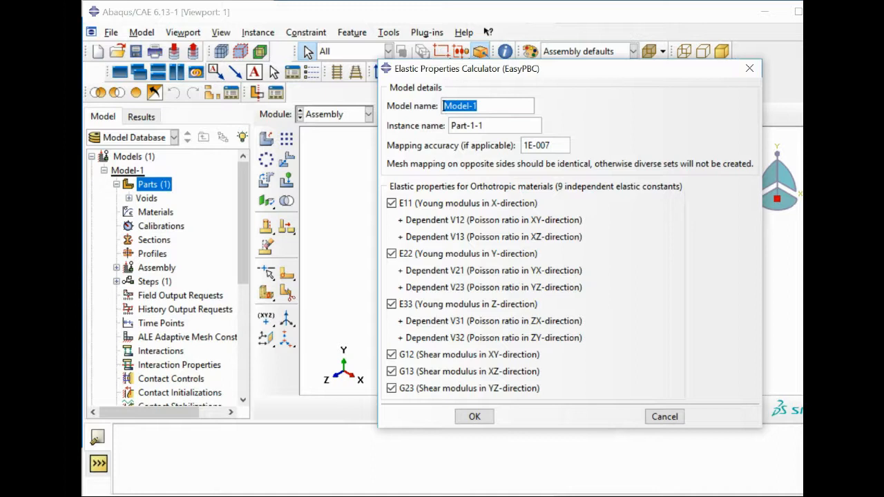
pyautogui.click(749, 67)
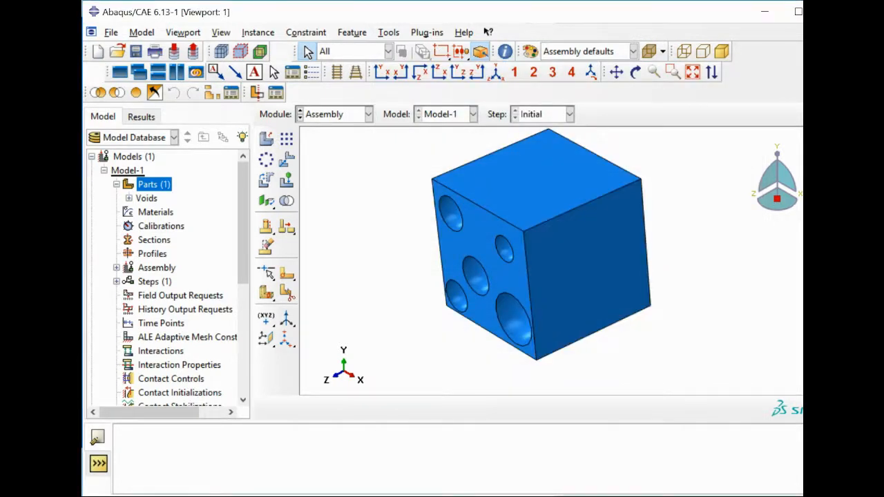
# Go to the Mesh module and make the part, rather than the assembly, the object for meshing.
pyautogui.click(335, 114)
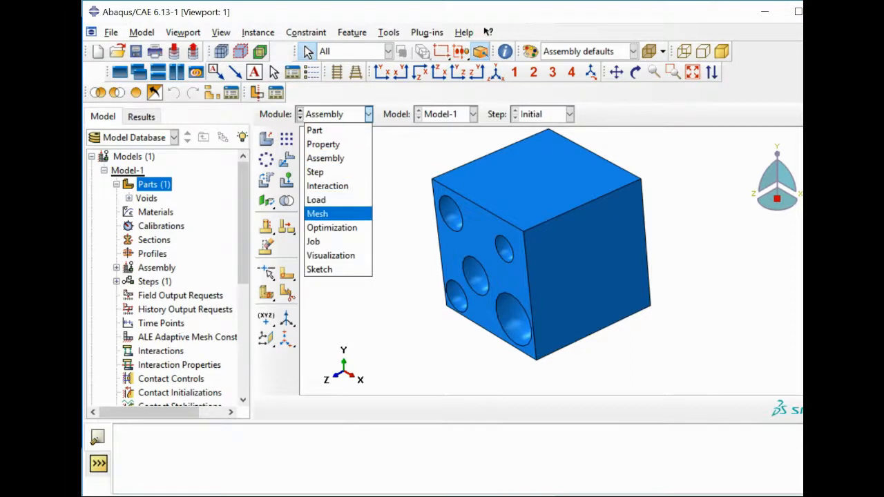
pyautogui.click(325, 214)
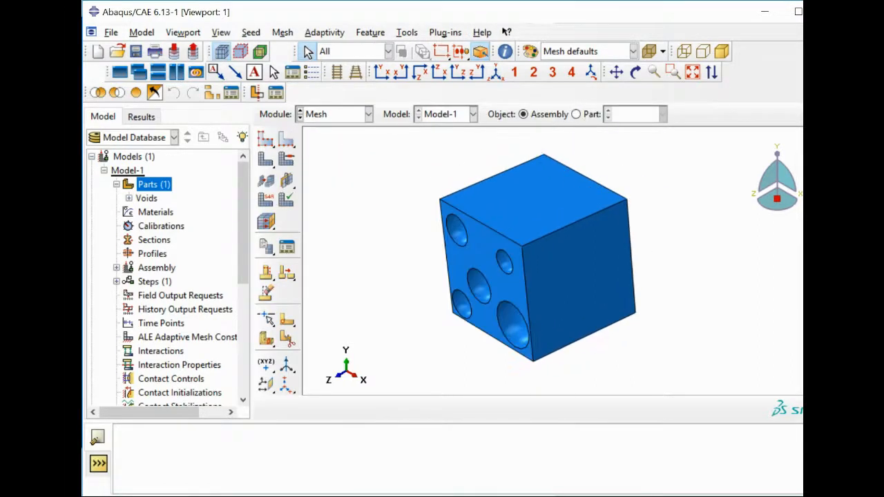
pyautogui.click(266, 140)
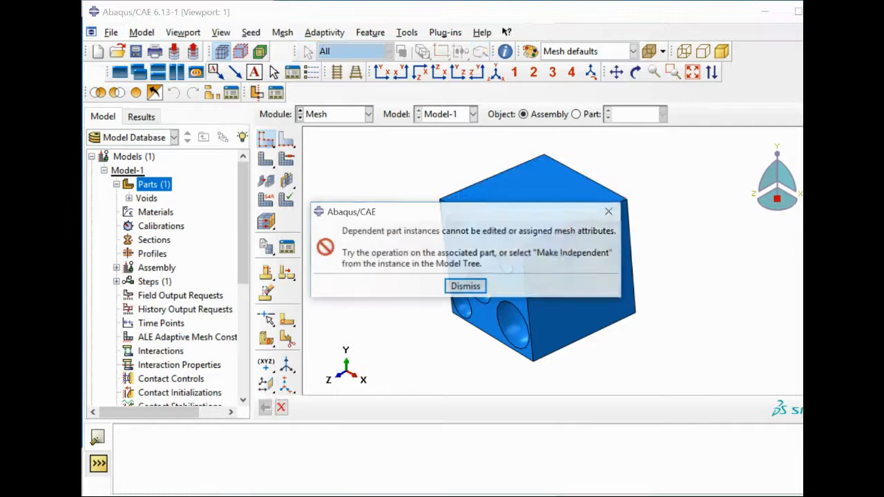
pyautogui.click(467, 286)
pyautogui.click(576, 114)
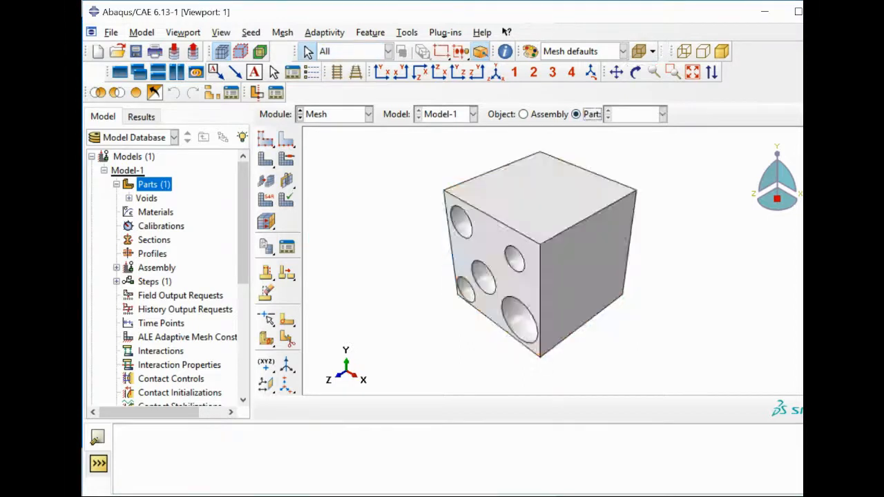
# Compare the available element shapes in the Voids part's mesh controls and assign Tet elements with the Free technique.
pyautogui.click(287, 159)
pyautogui.click(245, 137)
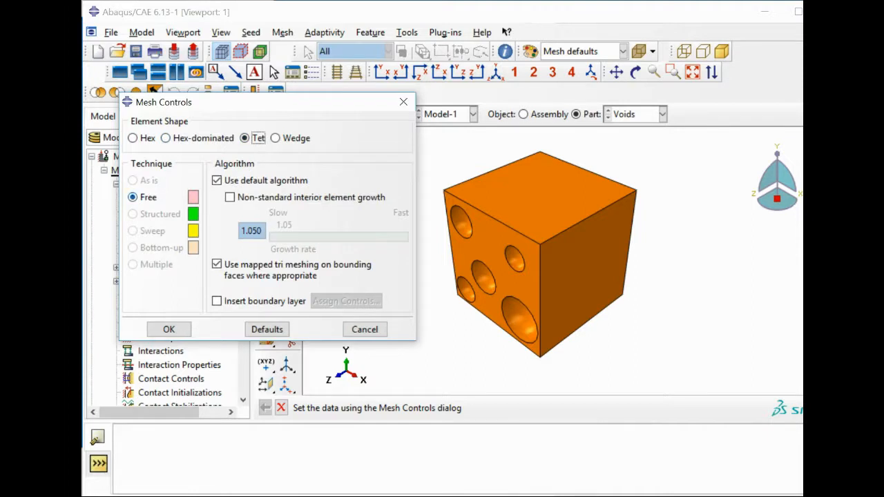
pyautogui.click(165, 138)
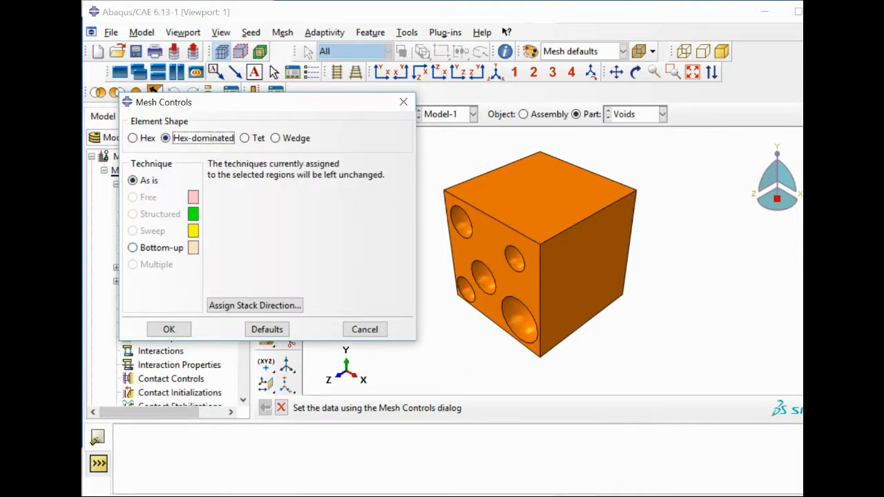
pyautogui.click(276, 138)
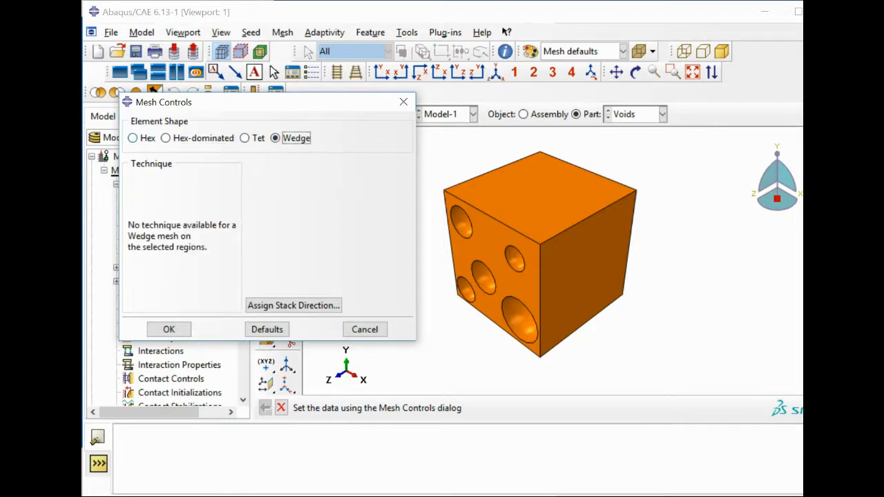
pyautogui.click(245, 138)
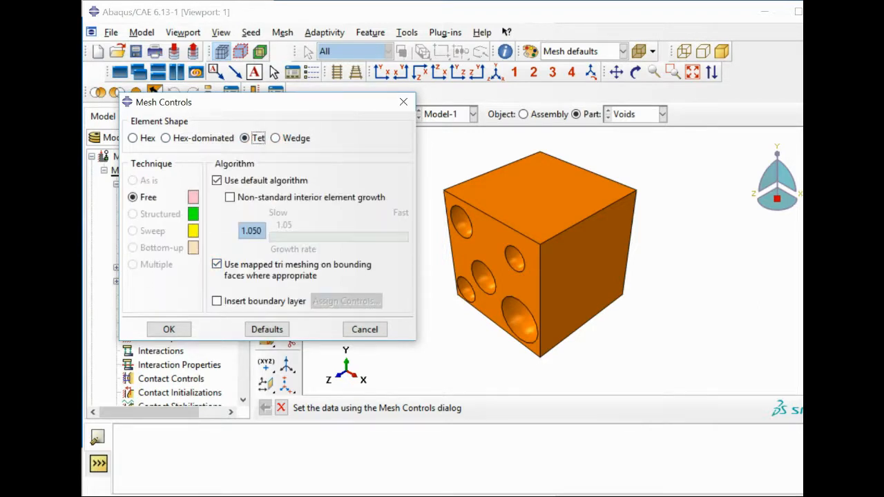
pyautogui.click(133, 138)
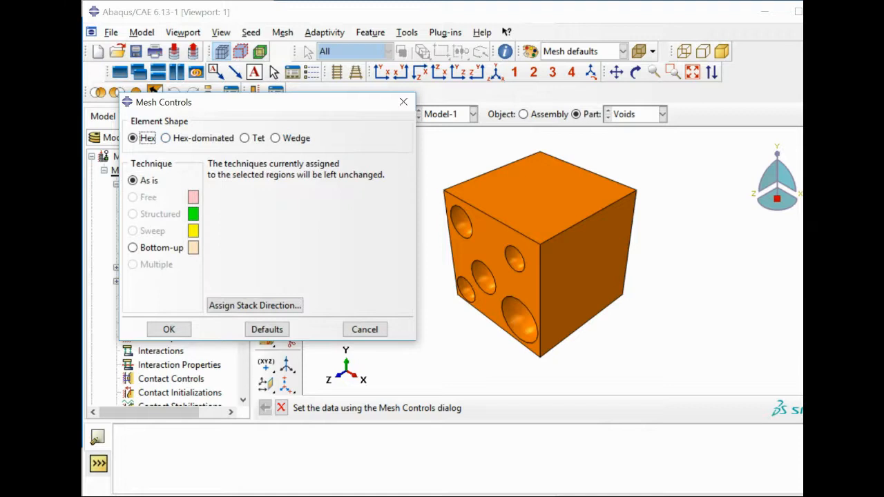
pyautogui.click(244, 138)
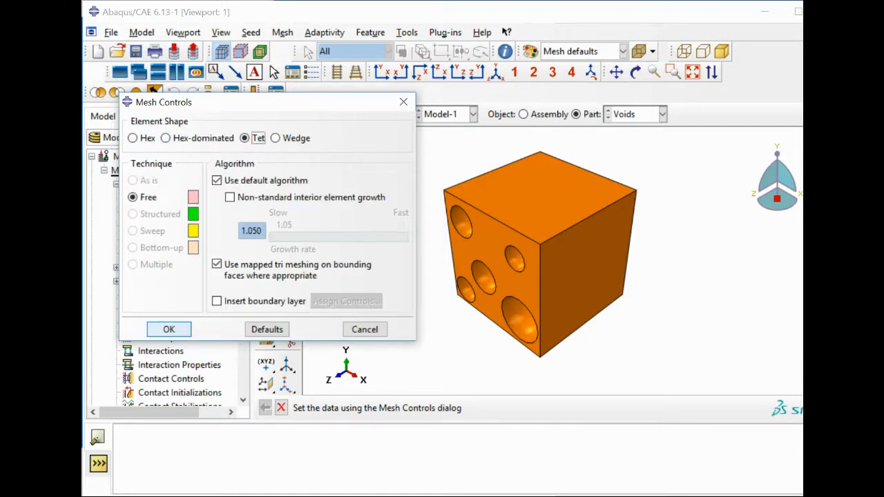
pyautogui.click(168, 329)
# Seed the Voids part with an approximate global size of 0.08 and generate its mesh.
pyautogui.click(265, 139)
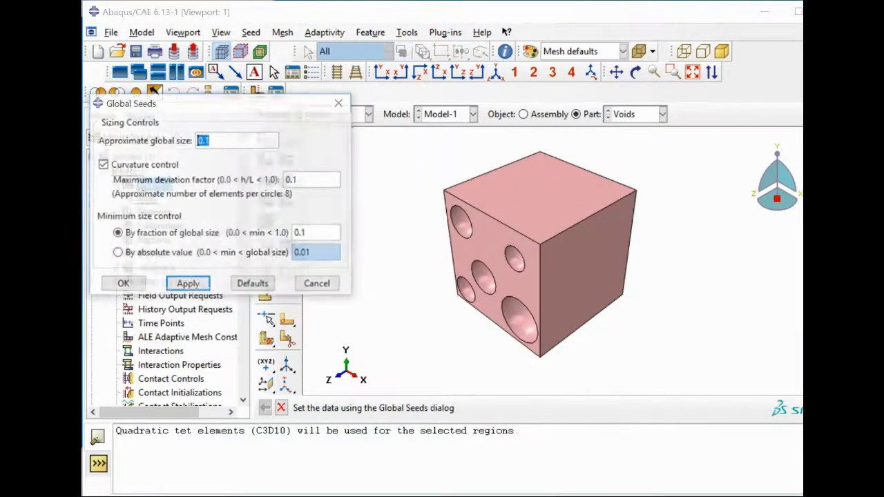
pyautogui.write('0.08')
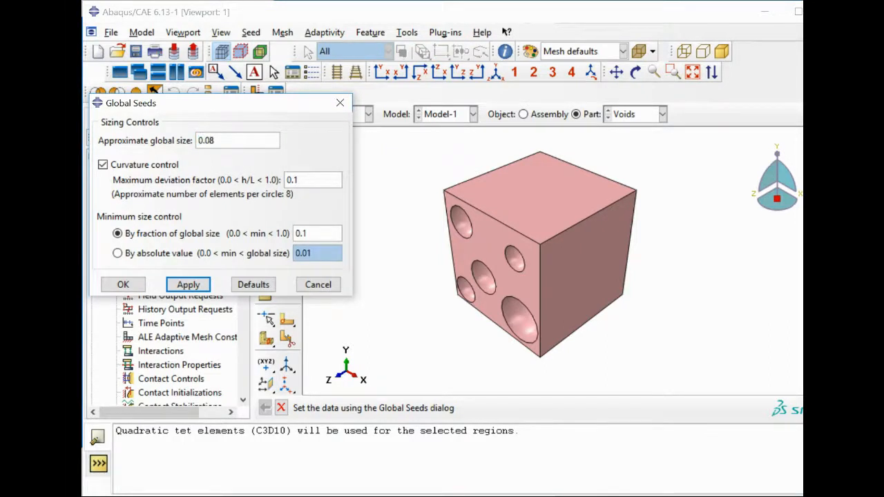
pyautogui.click(188, 285)
pyautogui.click(123, 285)
pyautogui.click(266, 159)
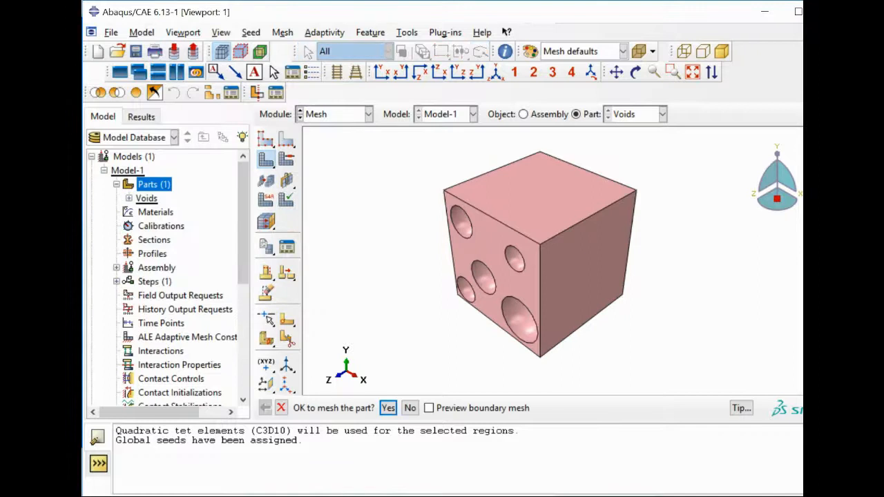
pyautogui.click(388, 409)
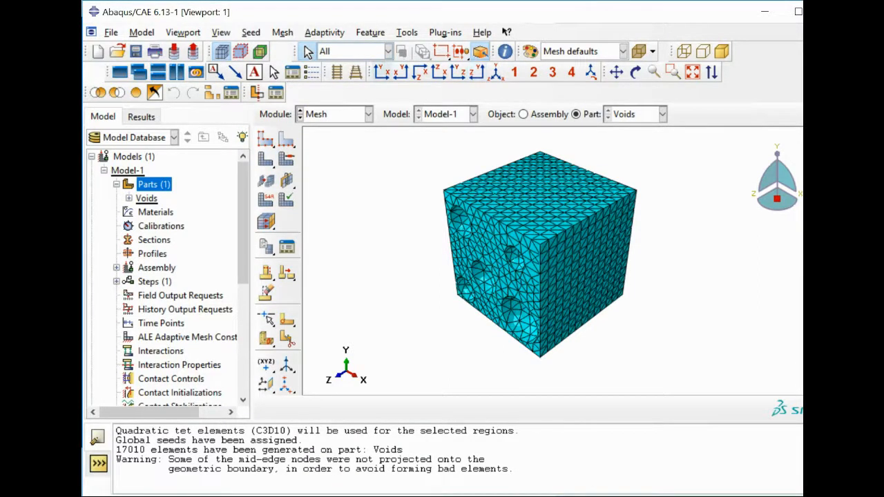
# Examine the mesh on the front and side faces in wireframe, comparing the node layout on opposite faces.
pyautogui.click(381, 71)
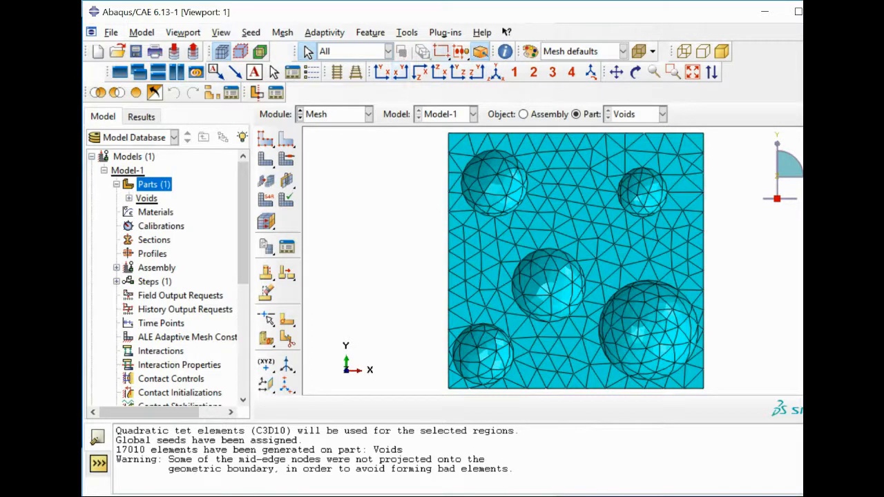
pyautogui.click(683, 51)
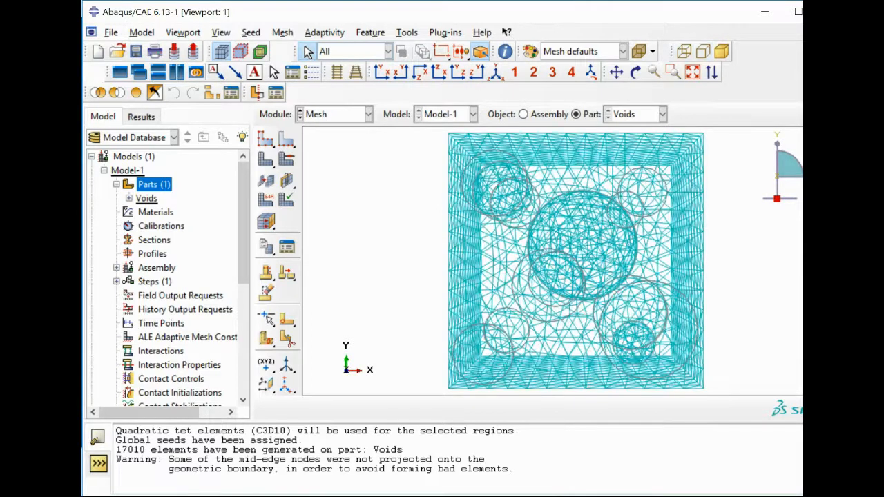
pyautogui.click(337, 72)
pyautogui.scroll(-5, 552, 261)
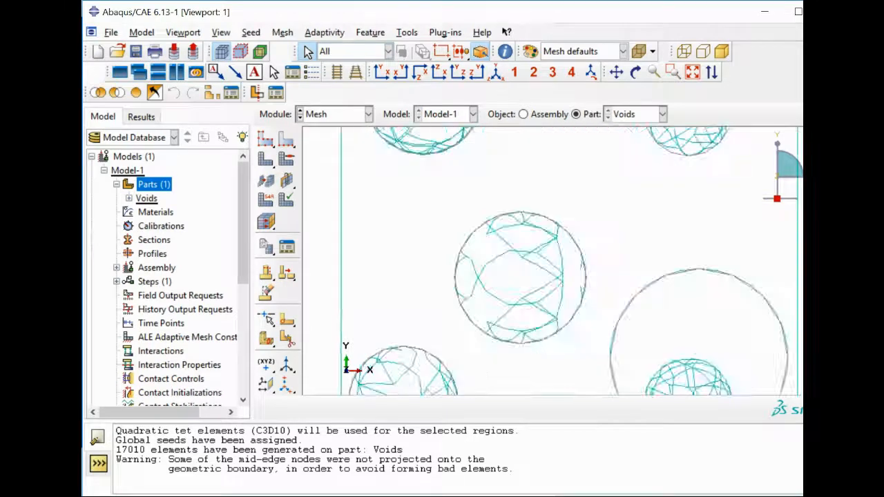
pyautogui.scroll(-3, 553, 262)
pyautogui.scroll(-3, 552, 262)
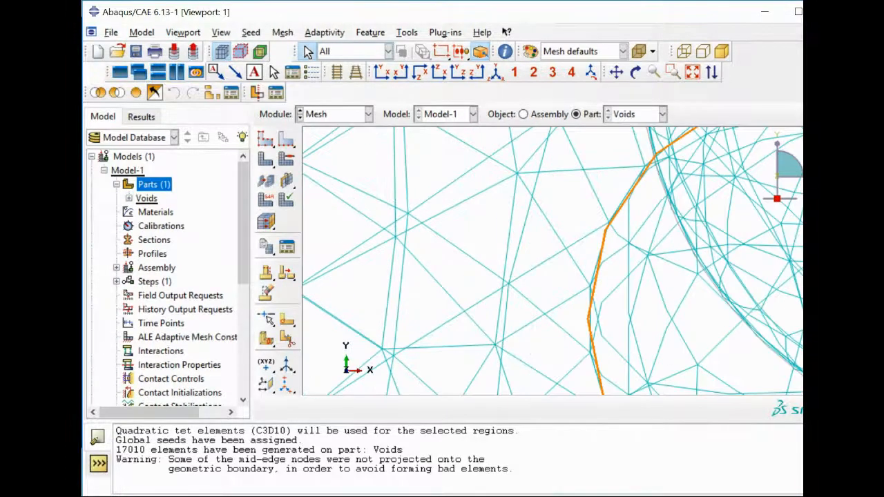
pyautogui.scroll(5, 667, 202)
pyautogui.scroll(-2, 667, 202)
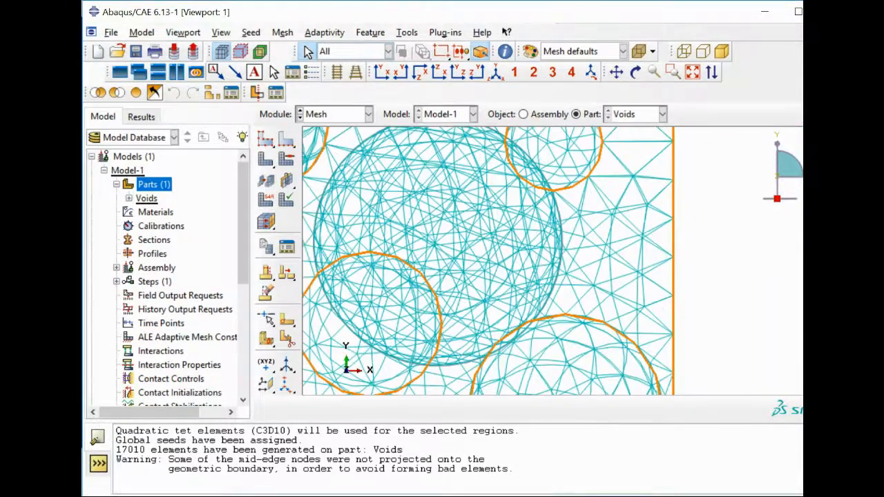
pyautogui.scroll(5, 607, 228)
pyautogui.click(477, 72)
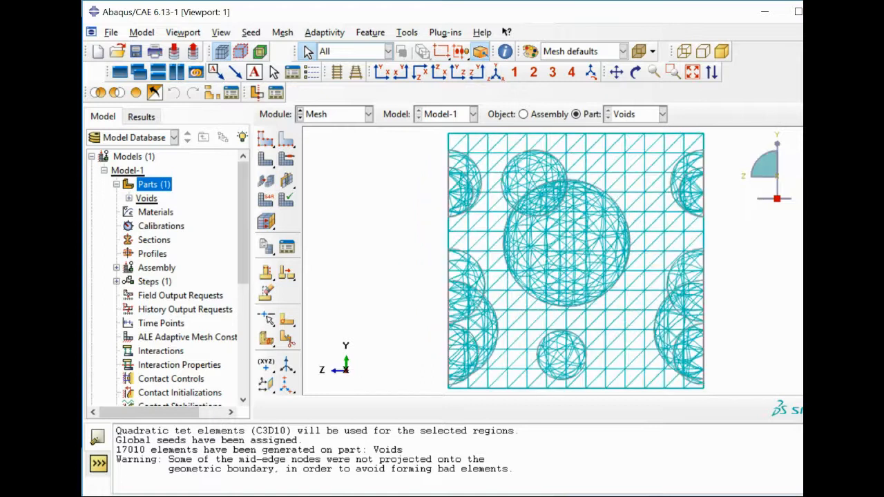
pyautogui.scroll(-5, 622, 193)
pyautogui.scroll(6, 621, 193)
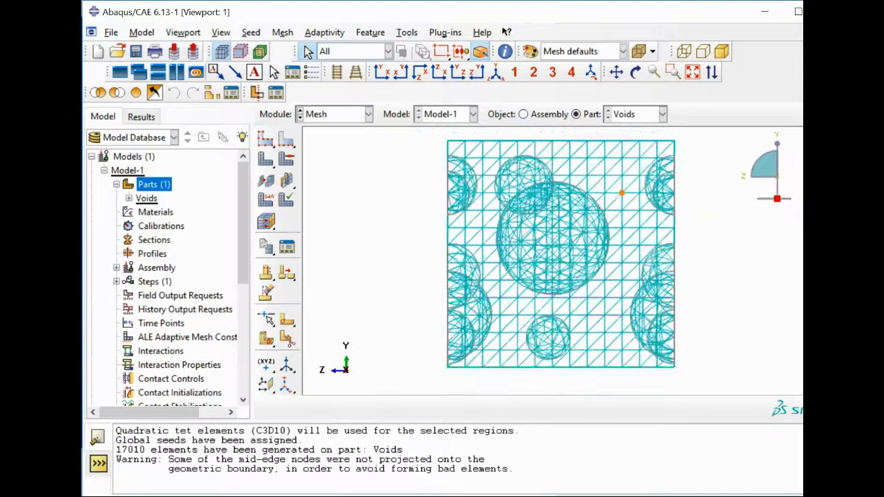
# Show the Voids part shaded in isometric view and delete its part seeds together with the existing mesh.
pyautogui.click(497, 72)
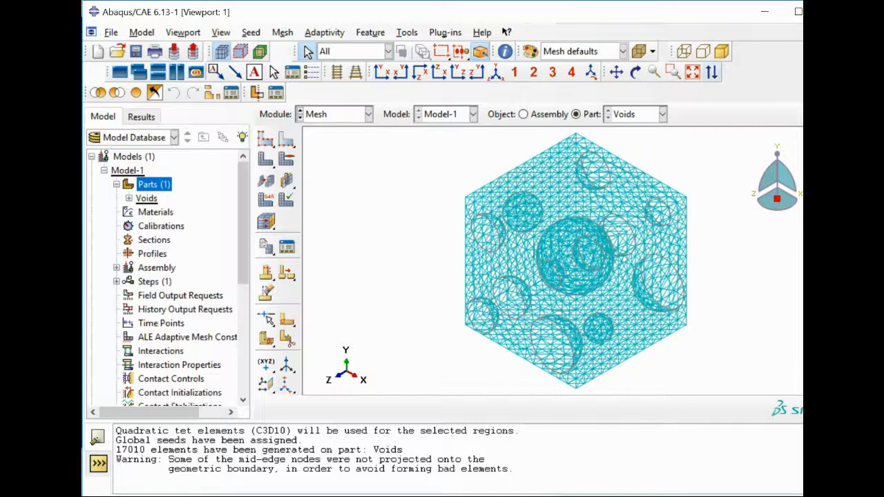
pyautogui.click(721, 51)
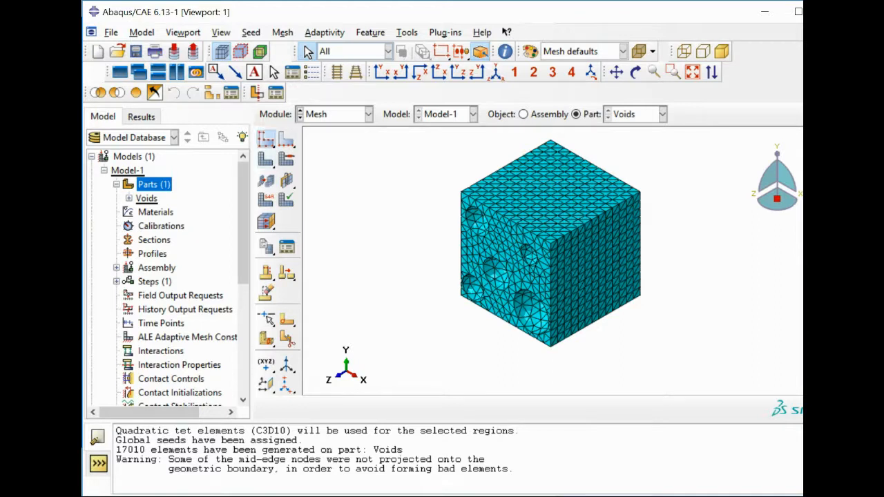
pyautogui.click(266, 139)
pyautogui.click(423, 409)
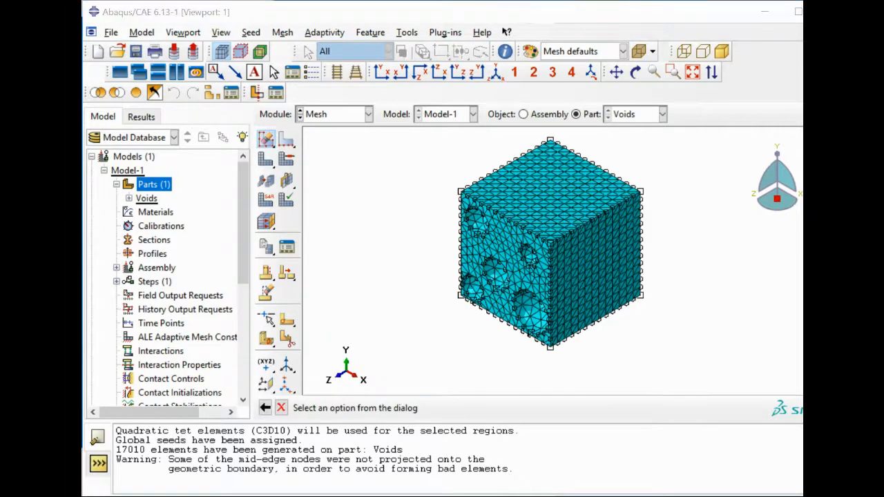
pyautogui.click(169, 195)
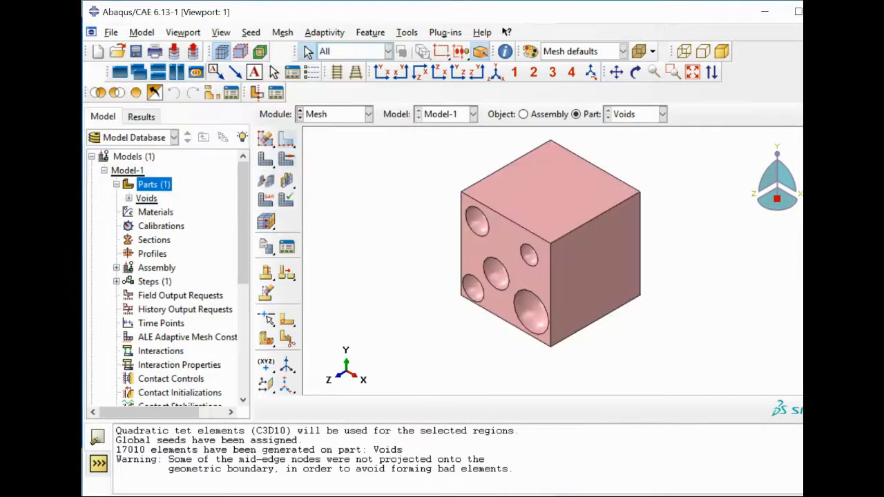
# Assign local seeds by number, 18 elements each with no bias, to the circular void edges on the cube's opposite faces.
pyautogui.click(286, 138)
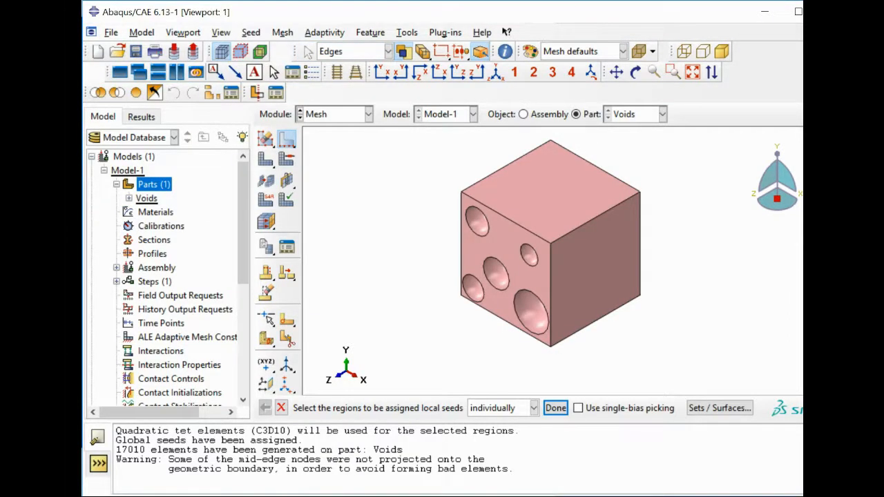
pyautogui.keyDown('shift'); pyautogui.click(482, 286); pyautogui.keyUp('shift')
pyautogui.keyDown('shift'); pyautogui.click(487, 226); pyautogui.keyUp('shift')
pyautogui.keyDown('shift'); pyautogui.click(537, 258); pyautogui.keyUp('shift')
pyautogui.keyDown('ctrl'); pyautogui.keyDown('alt'); pyautogui.moveTo(621, 300); pyautogui.dragTo(505, 299); pyautogui.keyUp('alt'); pyautogui.keyUp('ctrl')
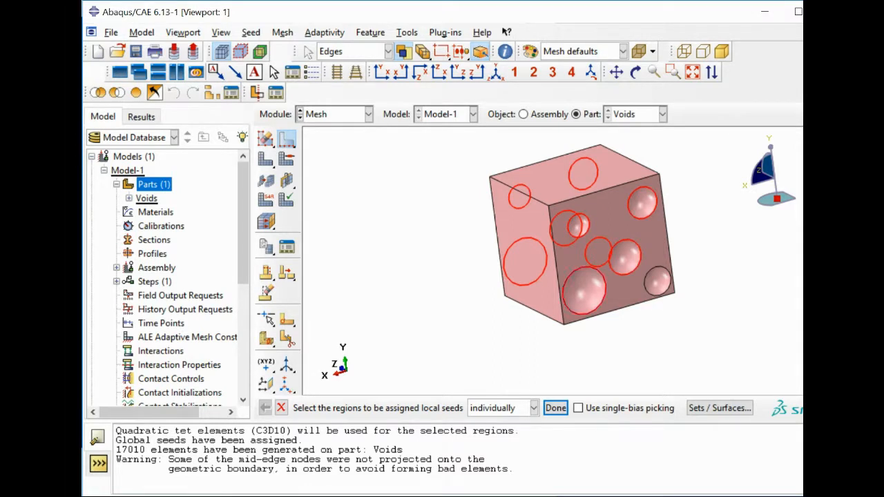
pyautogui.keyDown('shift'); pyautogui.click(647, 287); pyautogui.keyUp('shift')
pyautogui.click(556, 408)
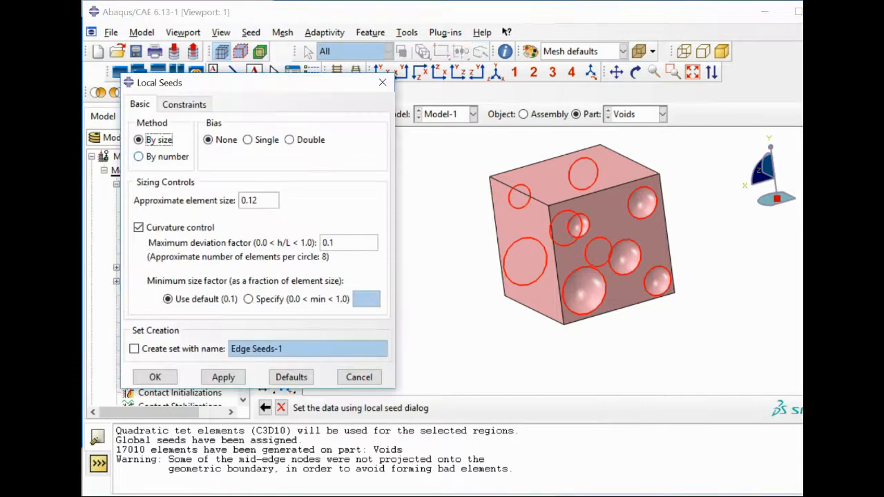
pyautogui.click(139, 157)
pyautogui.doubleClick(245, 201)
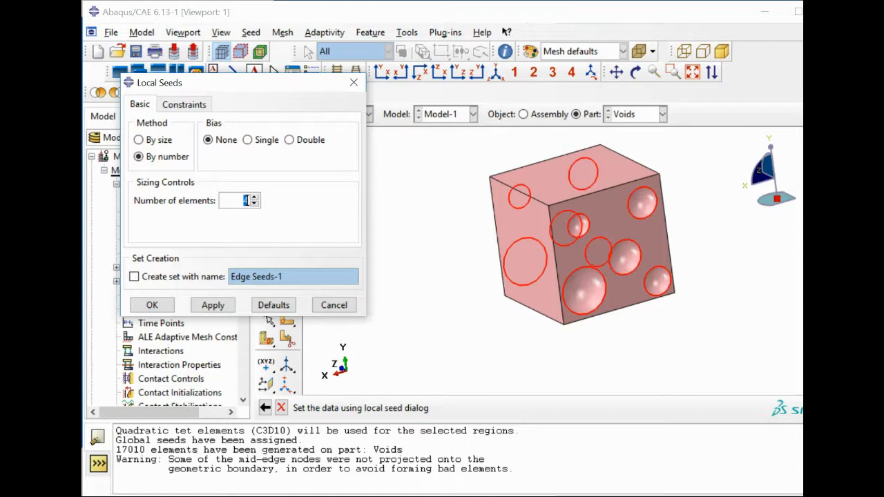
pyautogui.write('18')
pyautogui.click(213, 305)
# Compare the local seed positions on matching void circles of the front and back faces, and accept the seeding.
pyautogui.scroll(-4, 611, 242)
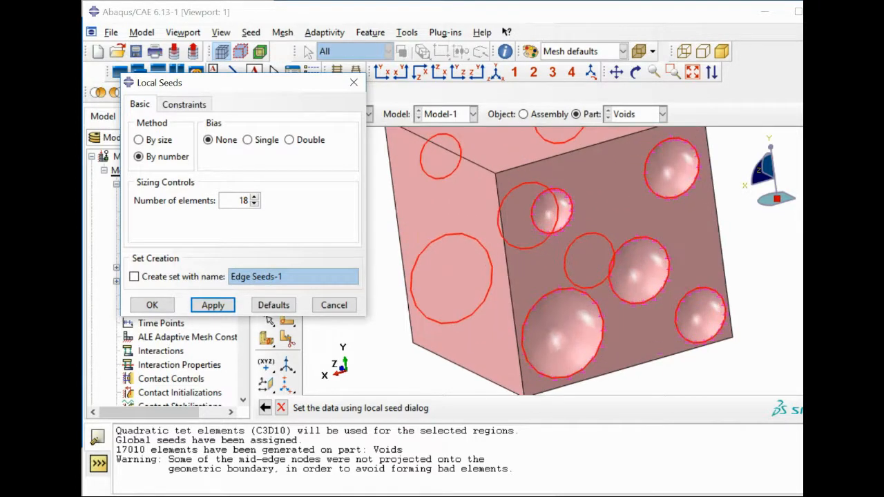
pyautogui.click(382, 72)
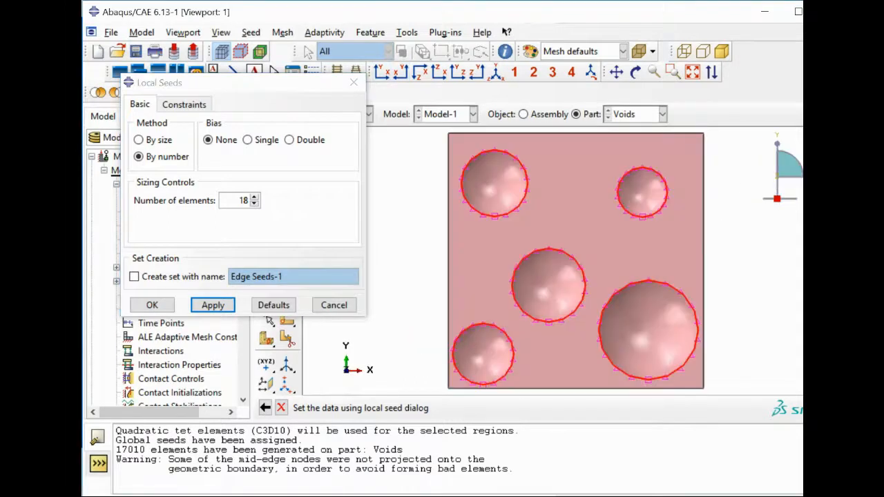
pyautogui.scroll(3, 497, 179)
pyautogui.scroll(-2, 567, 297)
pyautogui.scroll(3, 590, 304)
pyautogui.scroll(-2, 594, 273)
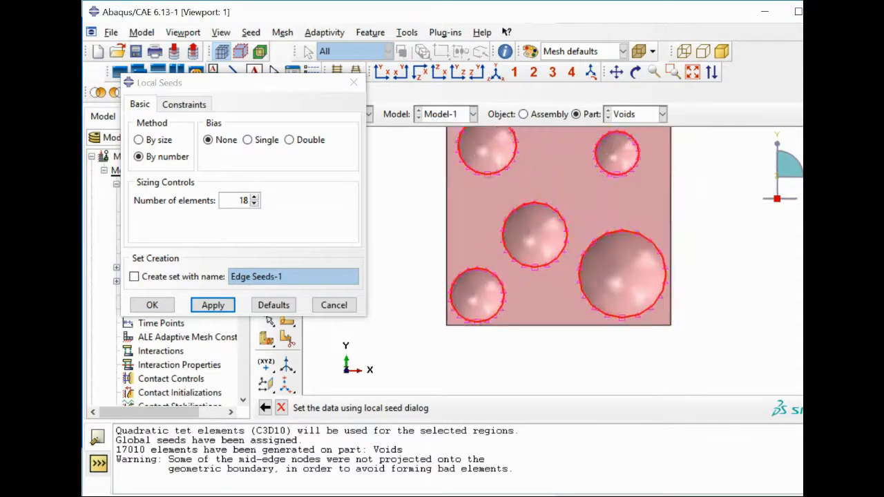
pyautogui.scroll(2, 594, 273)
pyautogui.scroll(-3, 594, 273)
pyautogui.moveTo(633, 224)
pyautogui.keyDown('ctrl'); pyautogui.keyDown('alt'); pyautogui.mouseDown()
pyautogui.moveTo(602, 234)
pyautogui.moveTo(599, 226)
pyautogui.mouseUp(); pyautogui.keyUp('alt'); pyautogui.keyUp('ctrl')
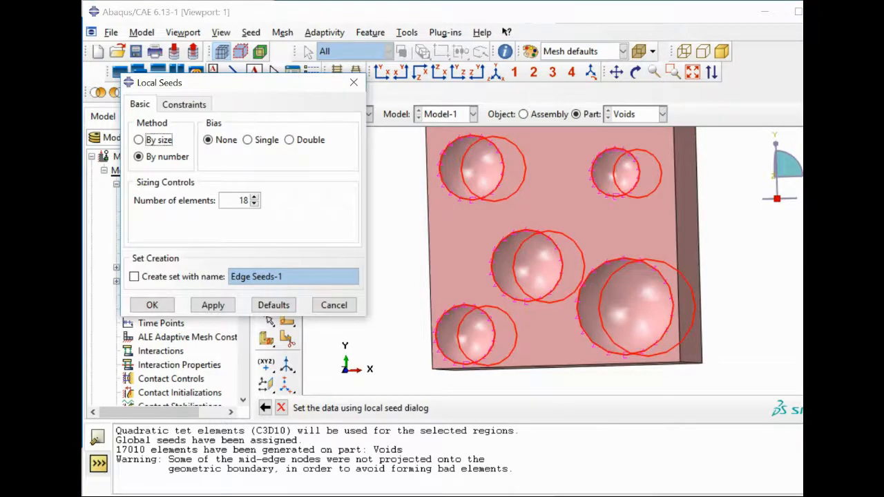
pyautogui.click(684, 52)
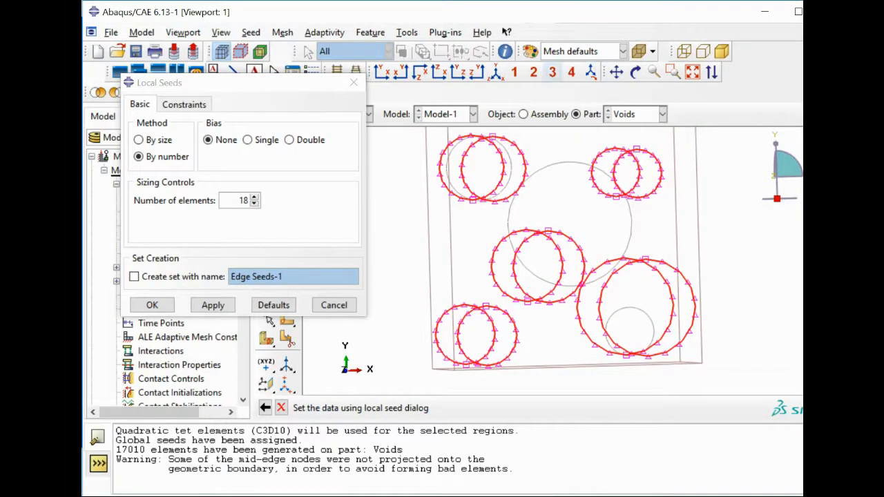
pyautogui.click(382, 71)
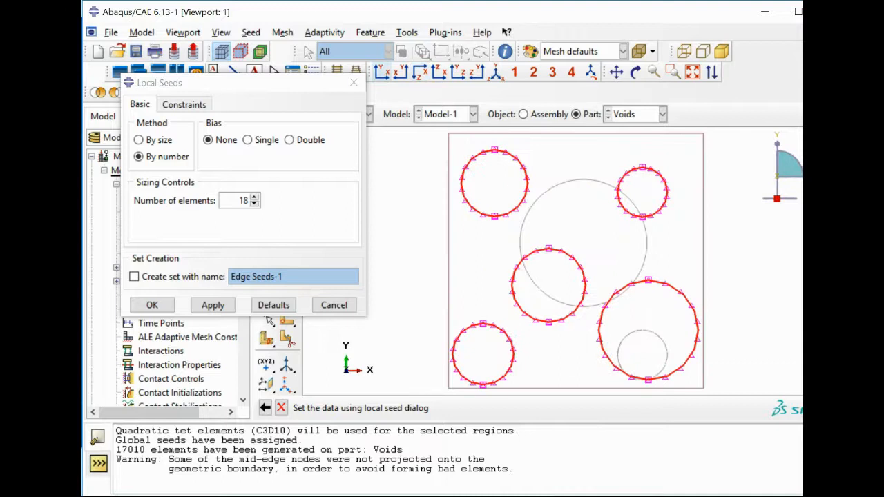
pyautogui.keyDown('ctrl'); pyautogui.keyDown('alt'); pyautogui.moveTo(598, 241); pyautogui.dragTo(588, 242); pyautogui.keyUp('alt'); pyautogui.keyUp('ctrl')
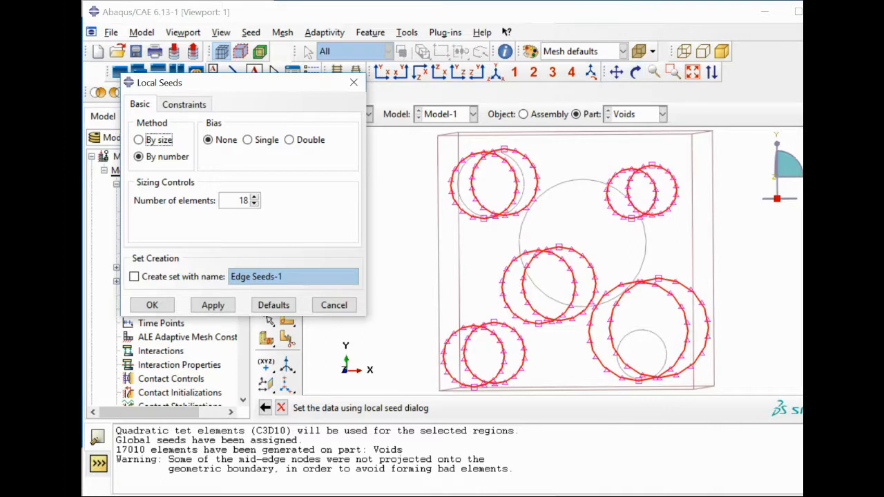
pyautogui.click(382, 72)
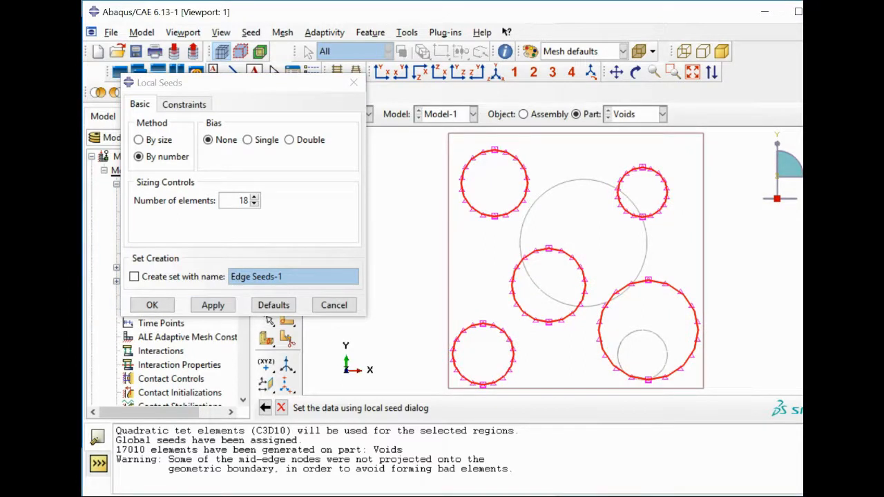
pyautogui.click(152, 305)
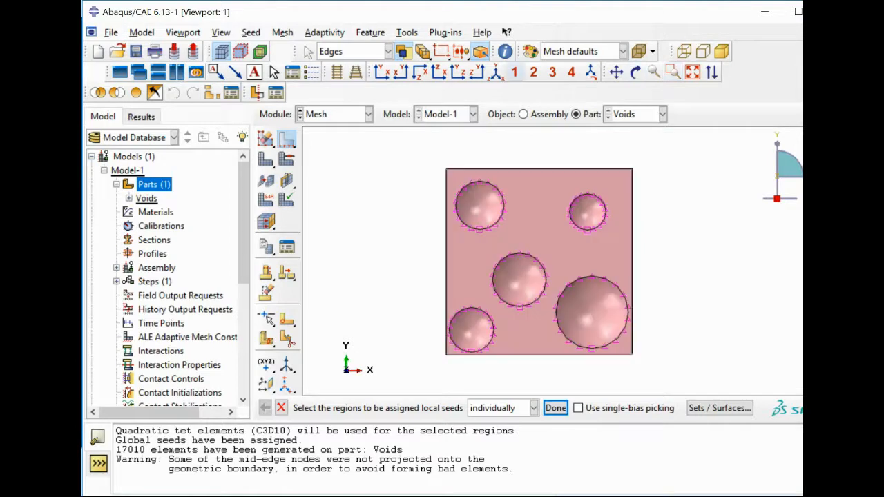
# Seed the Voids part with an approximate global size of 0.1 and generate its mesh.
pyautogui.click(496, 71)
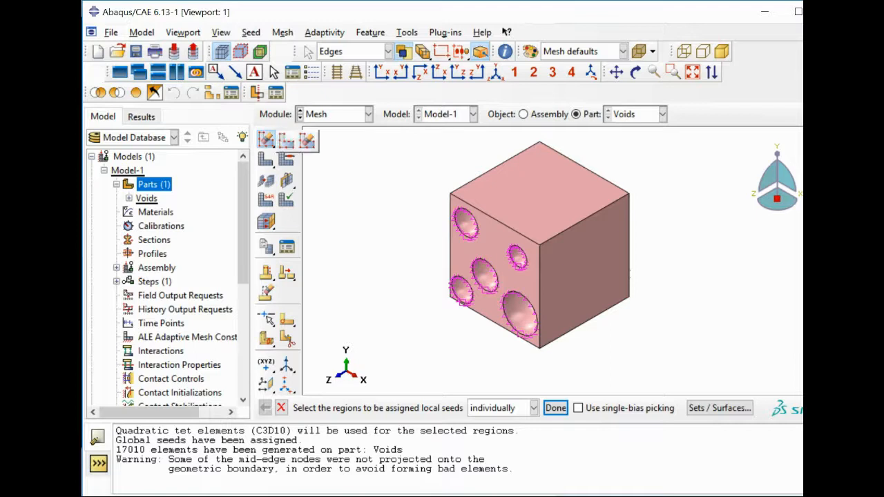
pyautogui.click(265, 138)
pyautogui.click(188, 284)
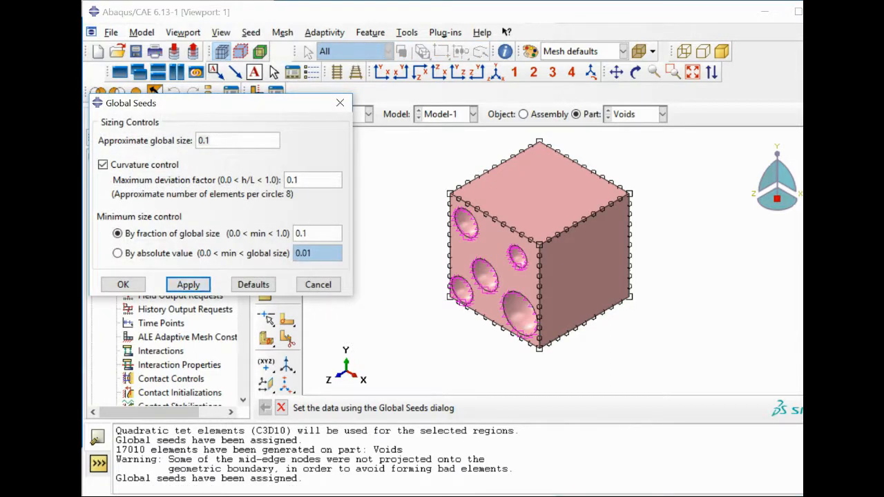
pyautogui.click(123, 284)
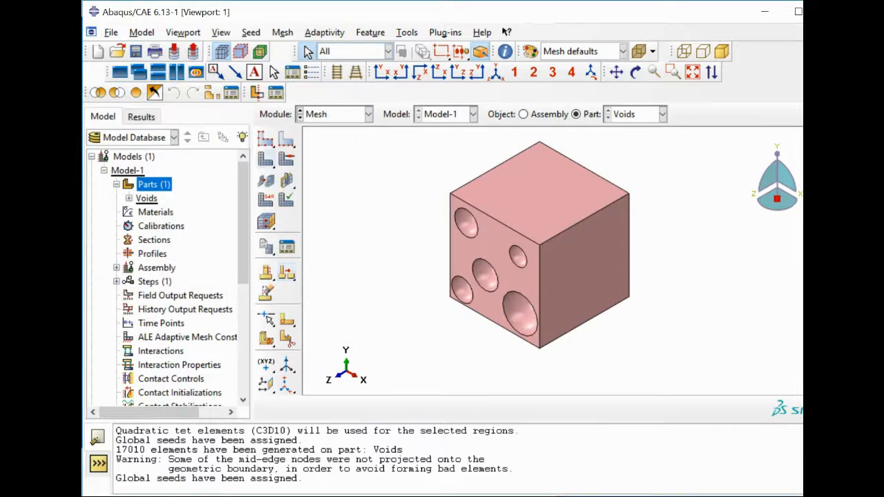
pyautogui.click(267, 159)
pyautogui.click(387, 408)
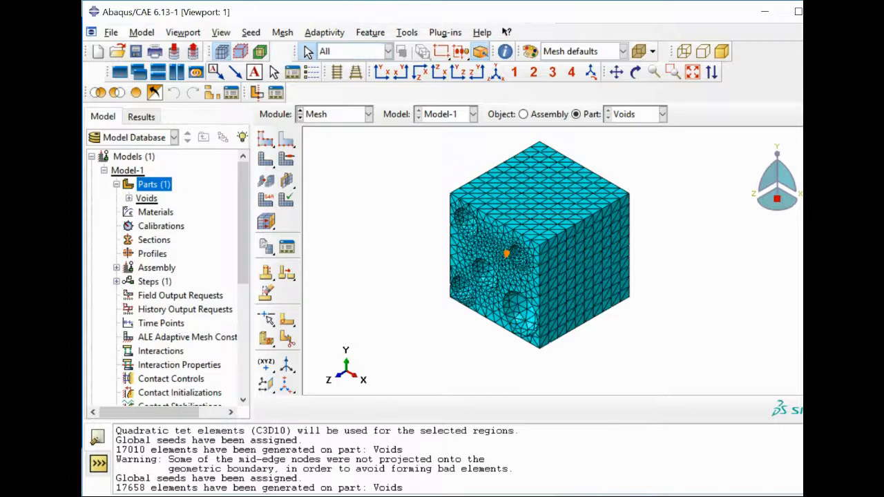
# Examine the new mesh from the front in wireframe, checking how closely nodes on the opposite faces coincide.
pyautogui.scroll(2, 507, 254)
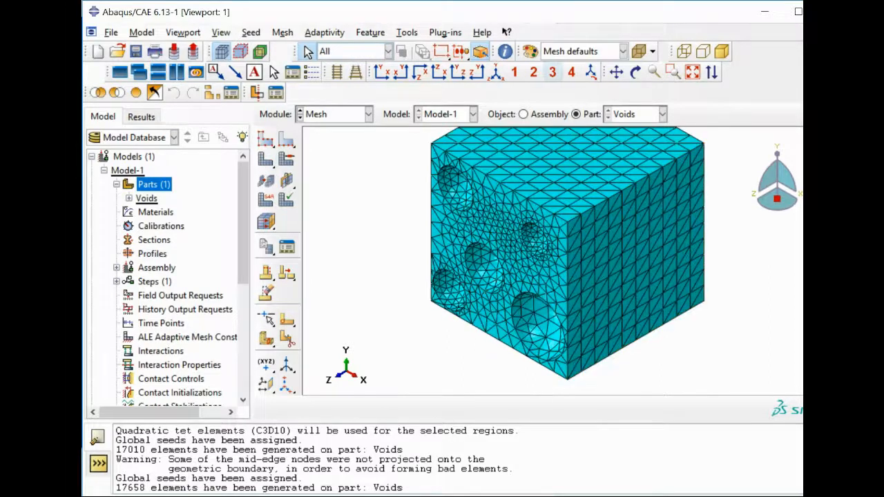
pyautogui.click(382, 72)
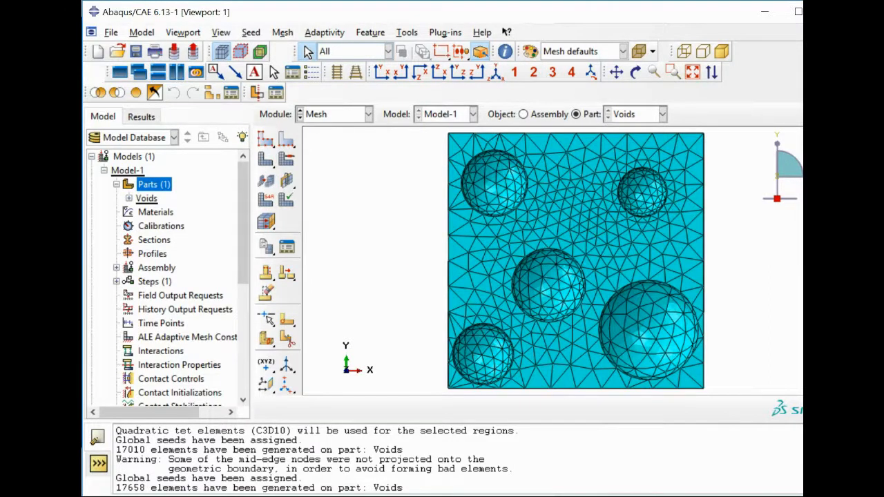
pyautogui.click(684, 51)
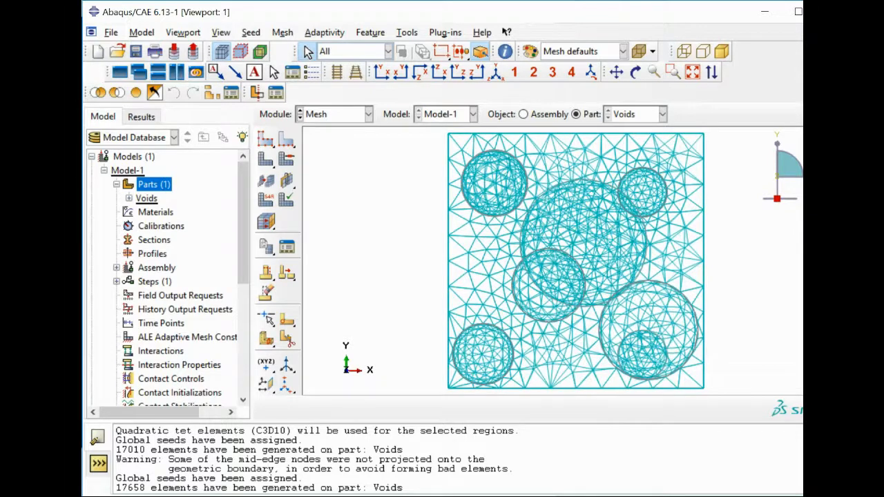
pyautogui.scroll(-1, 507, 263)
pyautogui.scroll(8, 508, 262)
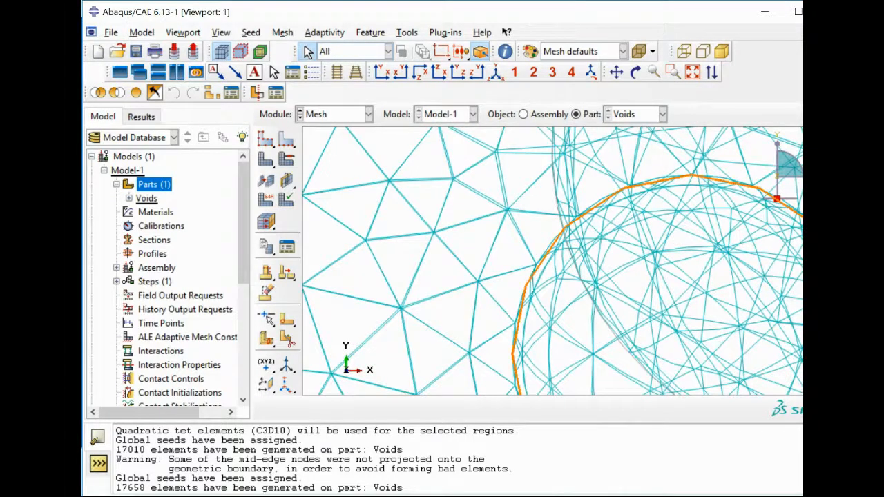
pyautogui.scroll(2, 507, 210)
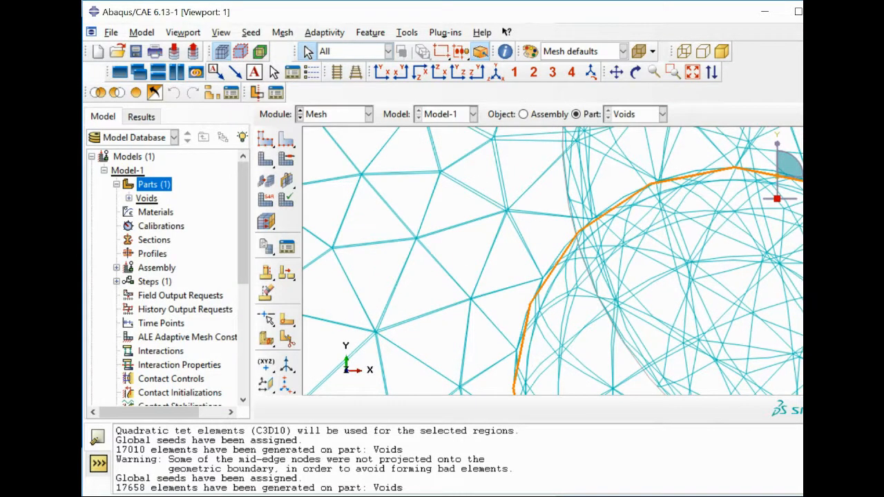
pyautogui.scroll(-10, 506, 212)
pyautogui.scroll(5, 732, 168)
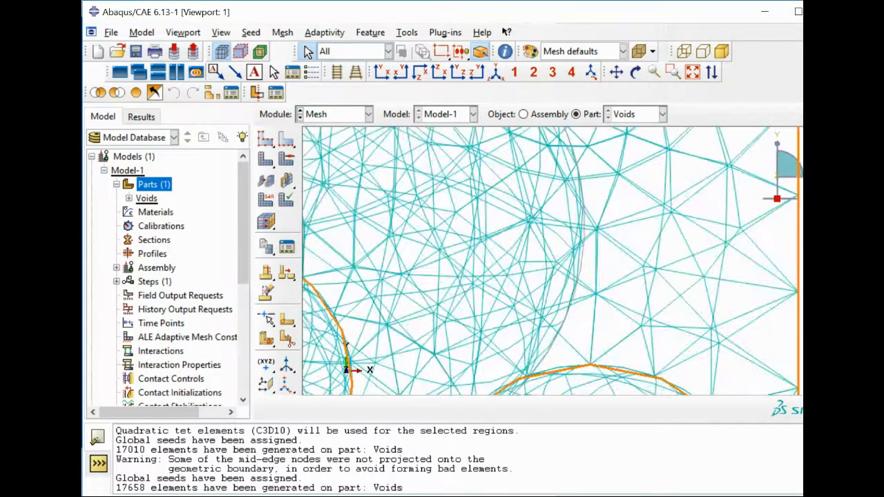
pyautogui.scroll(-6, 608, 212)
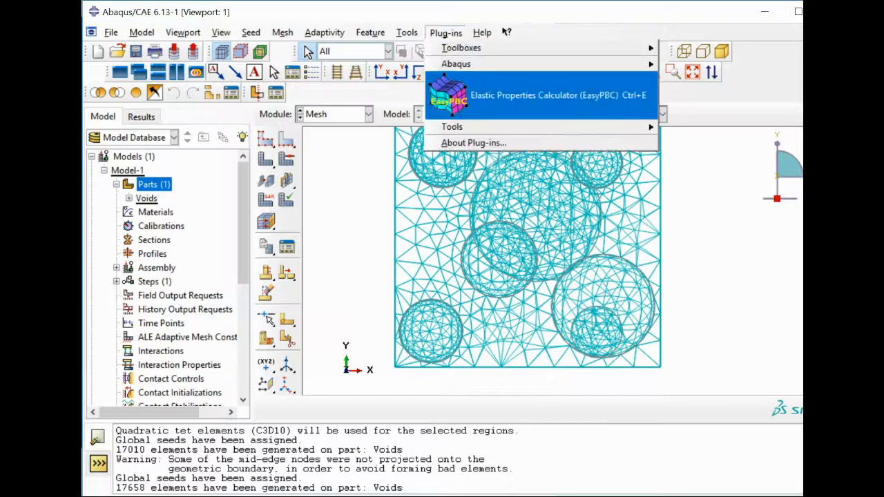
# Check the mapping accuracy setting in the Elastic Properties Calculator (EasyPBC) against the node offsets between opposite faces, and close it.
pyautogui.click(542, 95)
pyautogui.moveTo(550, 145); pyautogui.dragTo(522, 145)
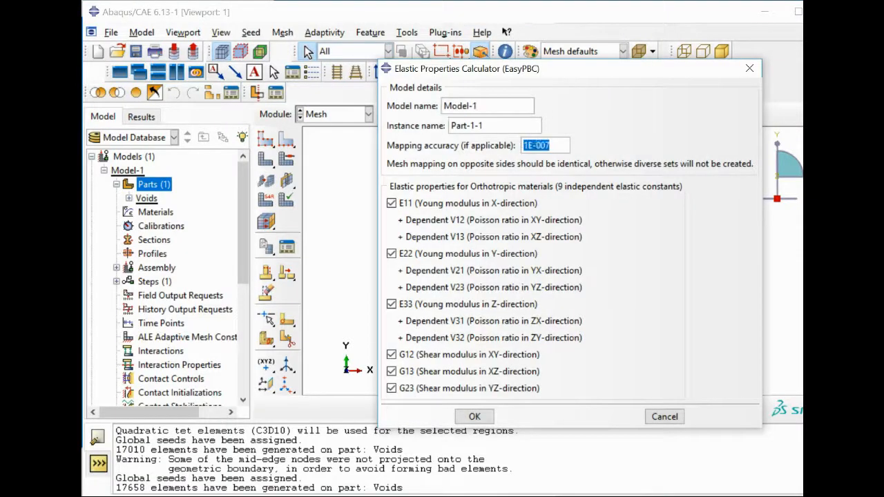
pyautogui.moveTo(712, 68); pyautogui.dragTo(486, 157)
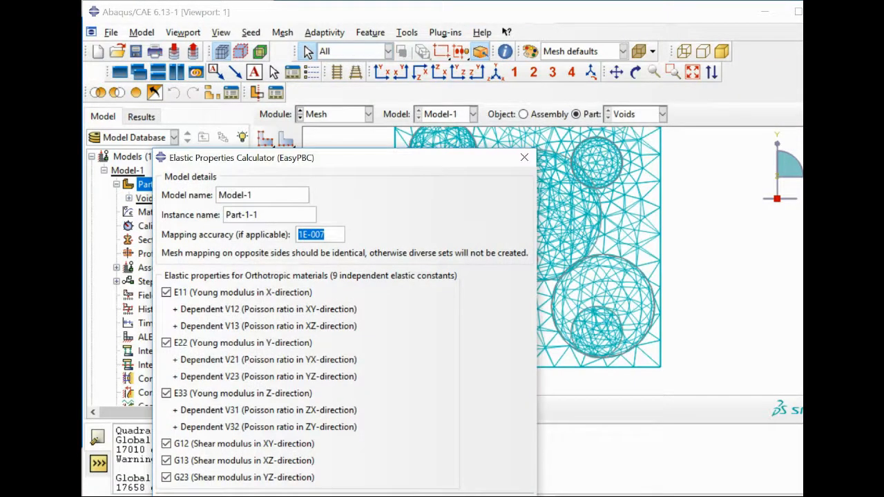
pyautogui.scroll(-5, 629, 215)
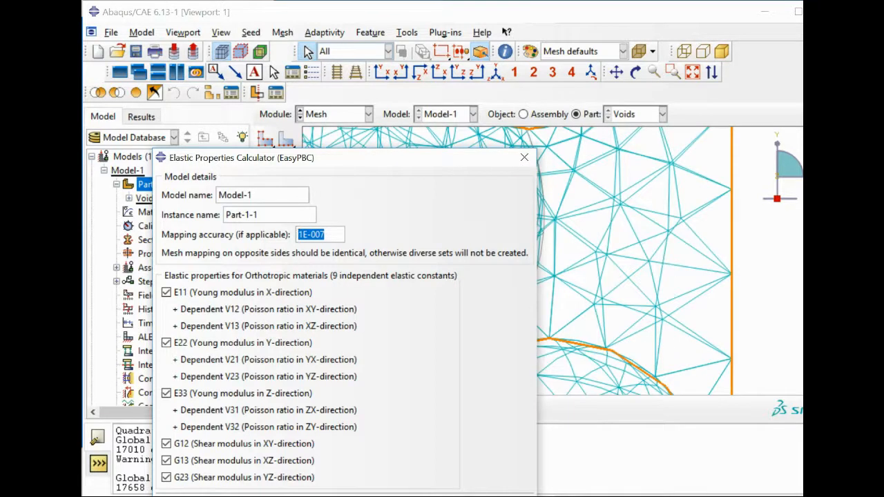
pyautogui.scroll(-2, 628, 216)
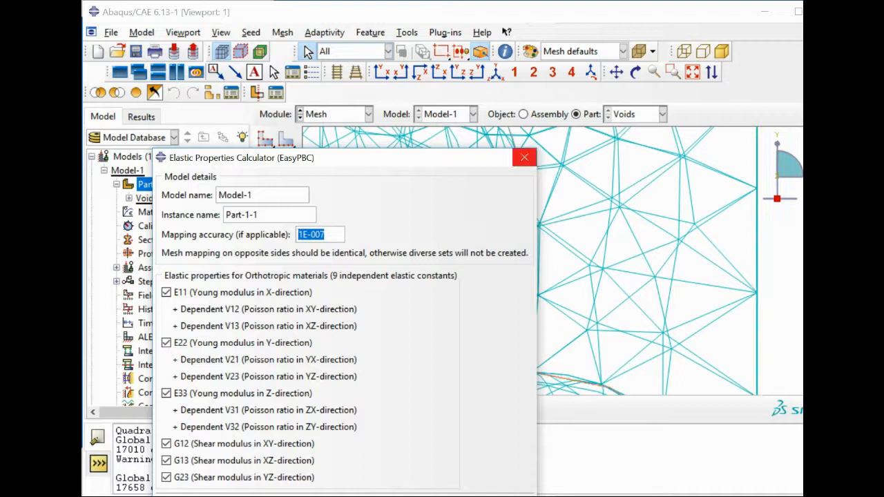
pyautogui.click(524, 157)
# Display the whole meshed Voids part in isometric view with shaded rendering.
pyautogui.scroll(7, 626, 227)
pyautogui.click(496, 72)
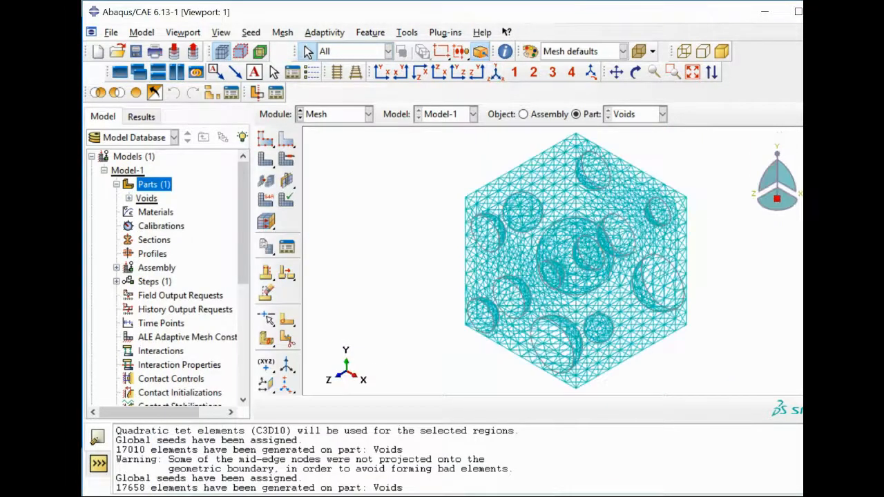
pyautogui.click(722, 51)
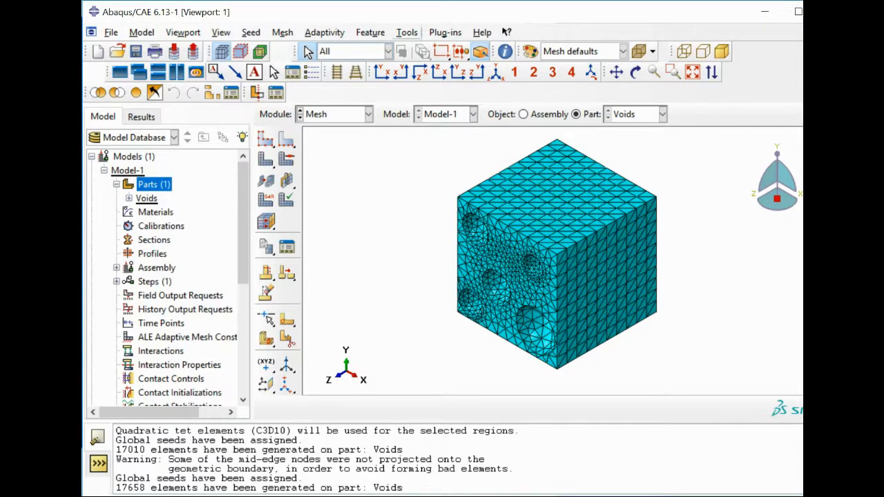
# Start a shell-layer mesh offset and select the element faces of the front face with the void openings by angle.
pyautogui.click(283, 32)
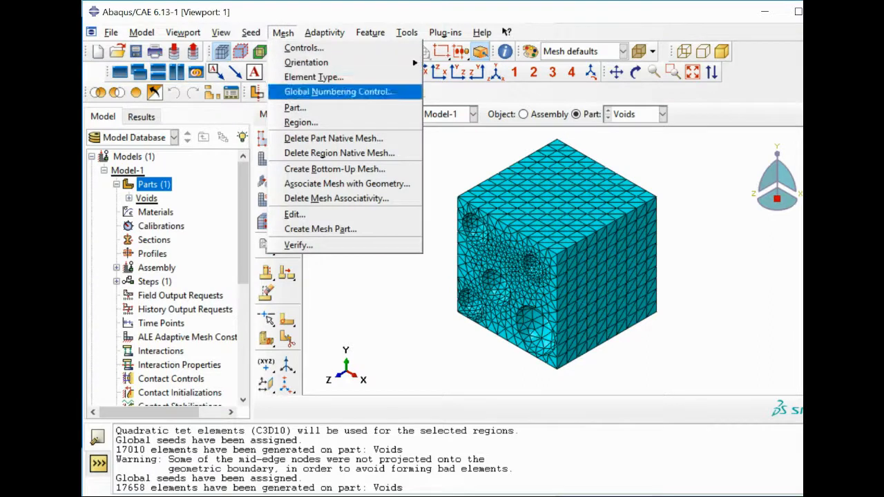
pyautogui.click(292, 272)
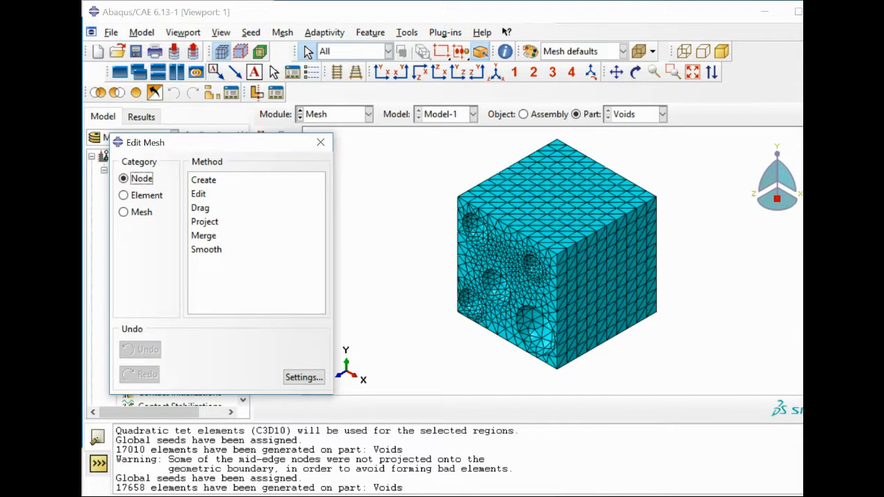
pyautogui.click(124, 213)
pyautogui.click(240, 194)
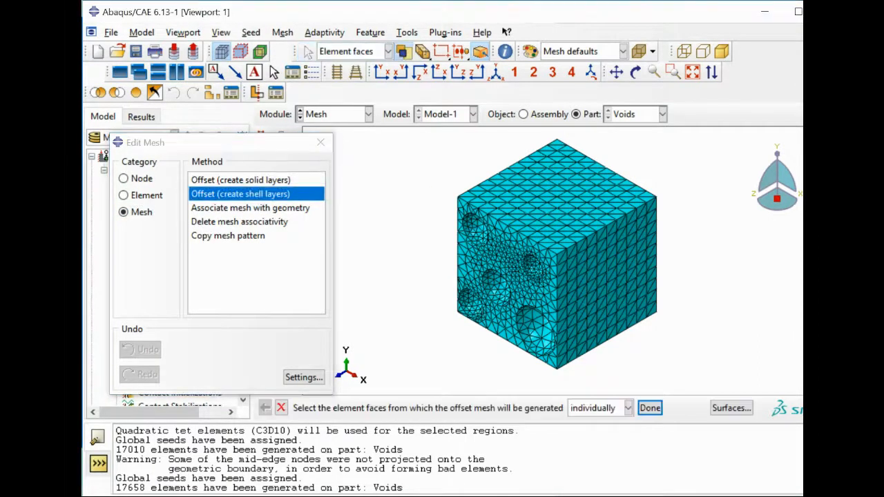
pyautogui.click(599, 408)
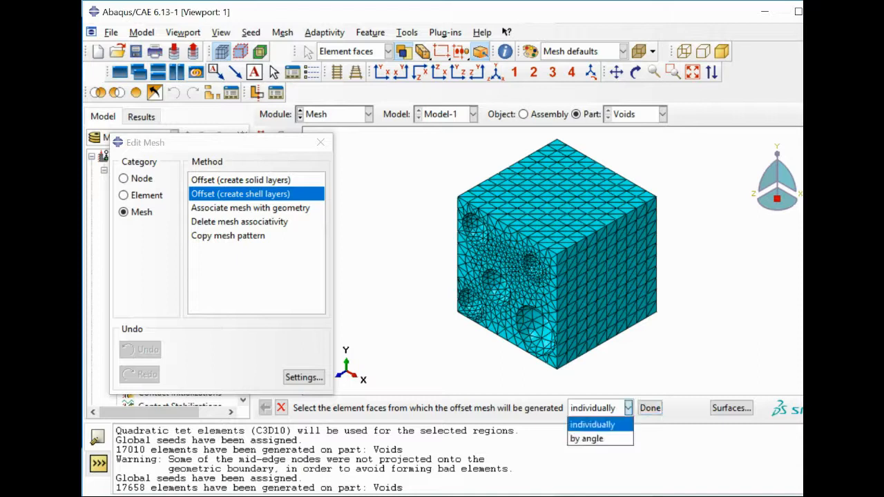
pyautogui.click(588, 436)
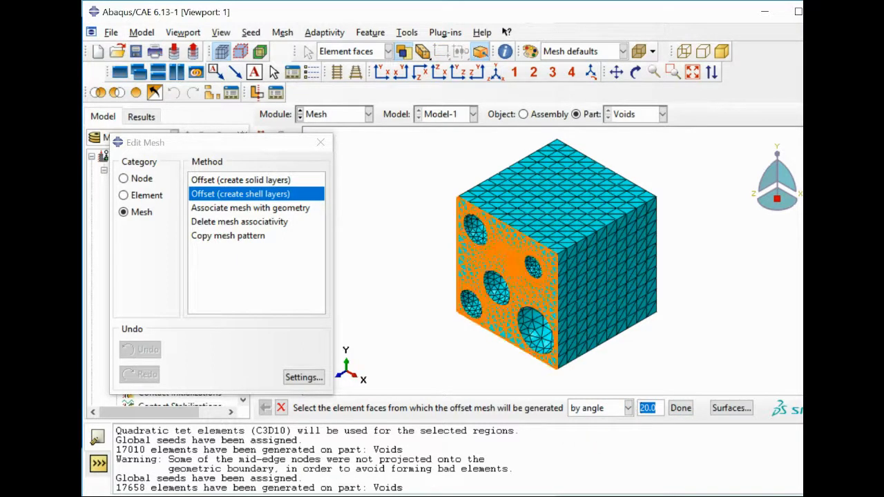
pyautogui.click(510, 258)
pyautogui.click(681, 409)
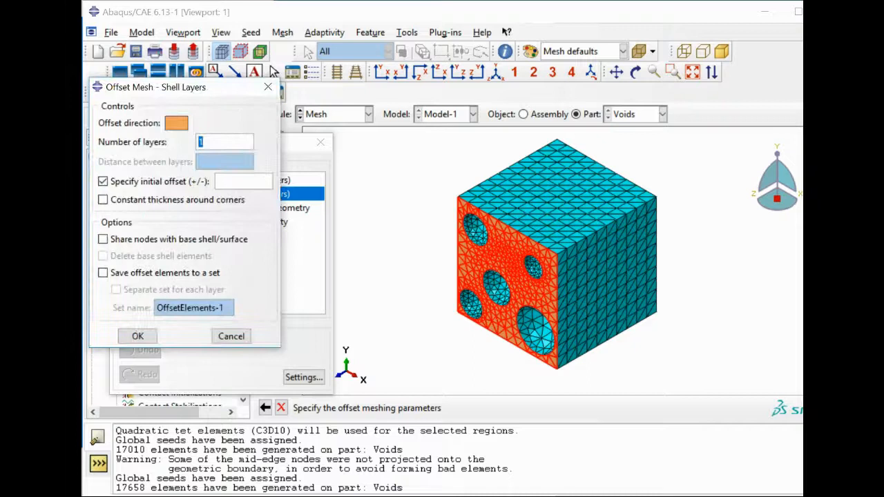
# Create one offset shell layer with an initial offset of 1.5 from the selected face, and close the mesh editor.
pyautogui.click(217, 181)
pyautogui.write('1.5')
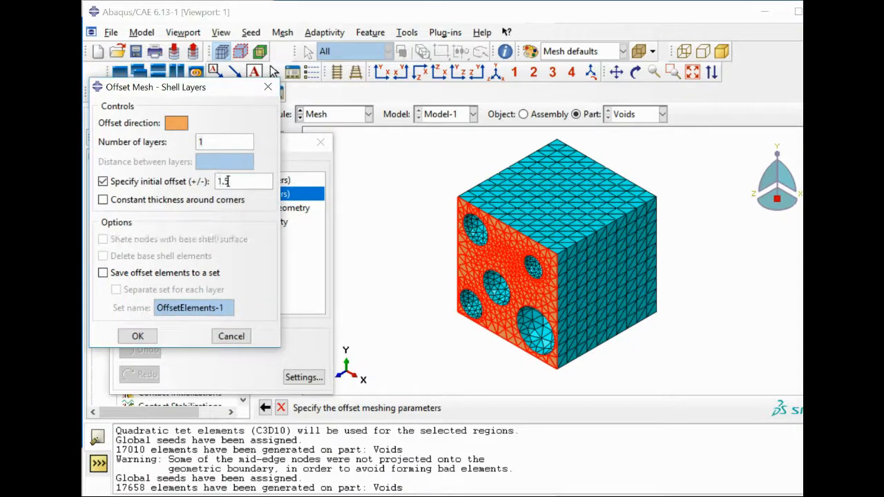
pyautogui.press('Return')
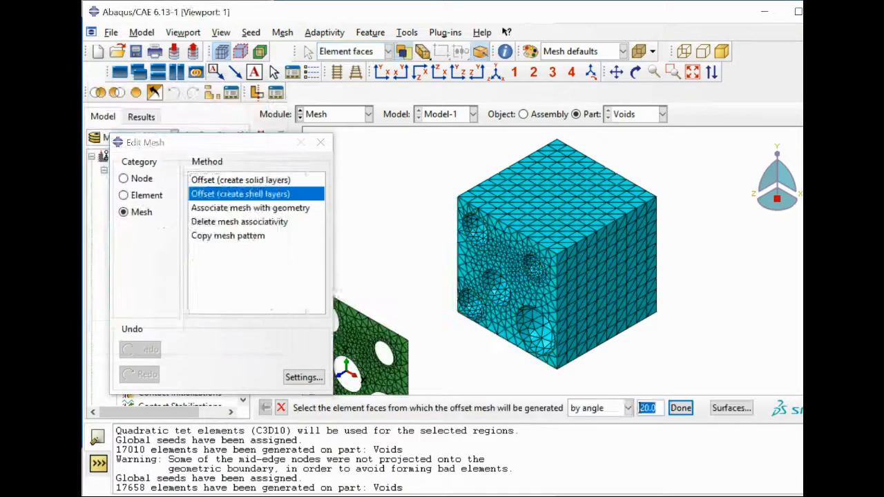
pyautogui.scroll(-4, 382, 239)
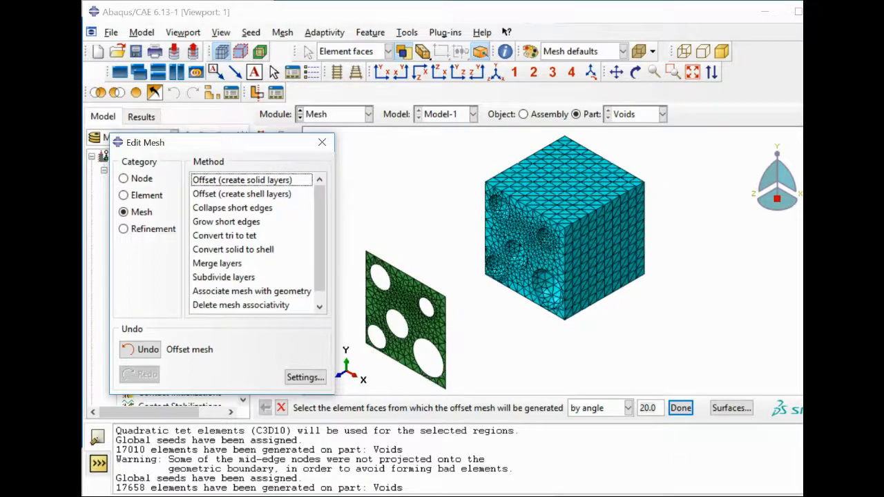
pyautogui.scroll(1, 401, 198)
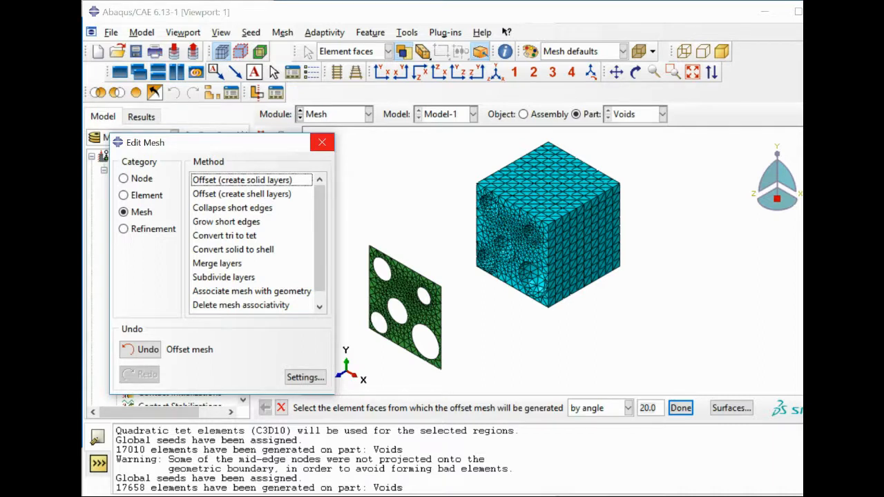
pyautogui.click(322, 143)
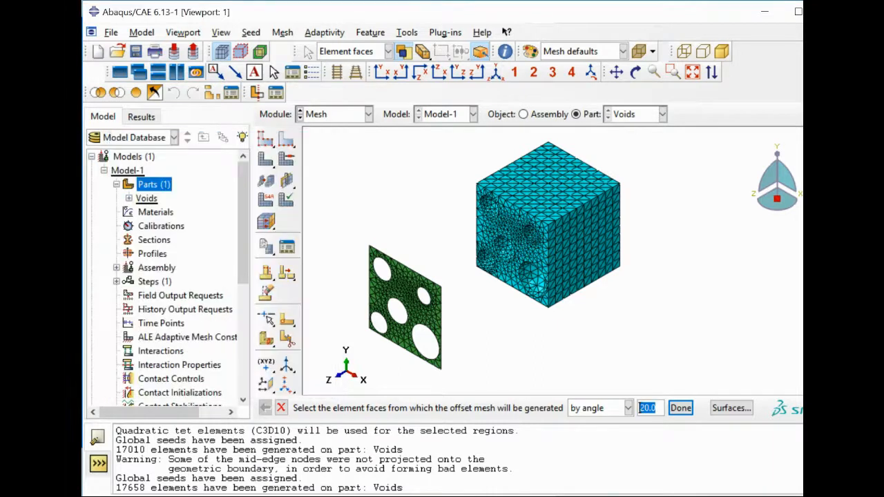
# Delete the native mesh of the Voids part, keeping the offset shell layer.
pyautogui.scroll(-1, 406, 236)
pyautogui.scroll(1, 395, 240)
pyautogui.moveTo(266, 159); pyautogui.dragTo(328, 160)
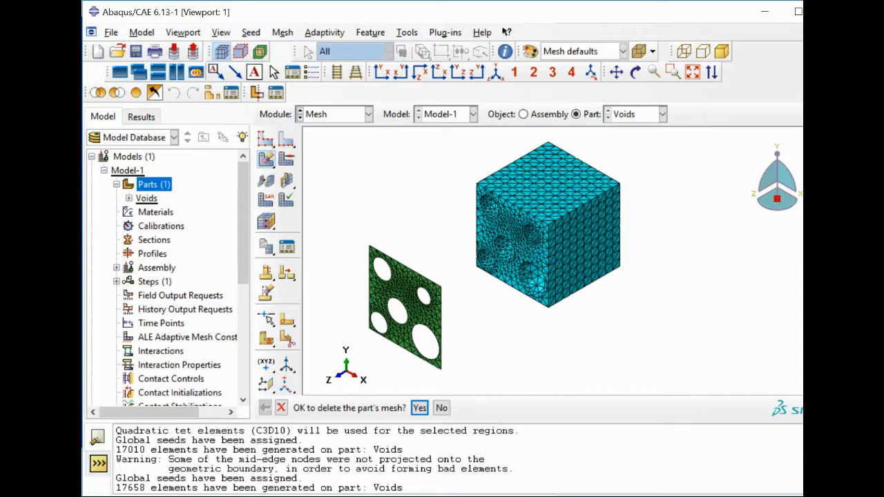
pyautogui.click(419, 407)
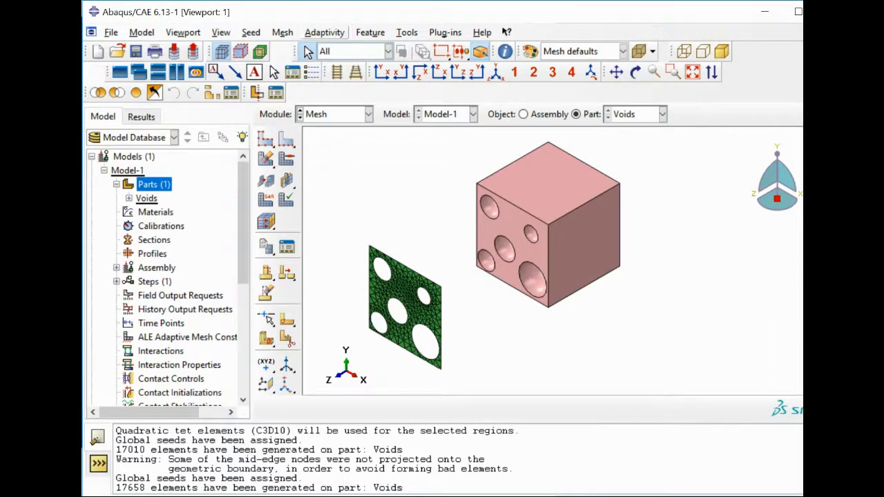
# Start copying a mesh pattern with the offset shell mesh as the source and the cube's front face as the target.
pyautogui.click(282, 32)
pyautogui.click(300, 216)
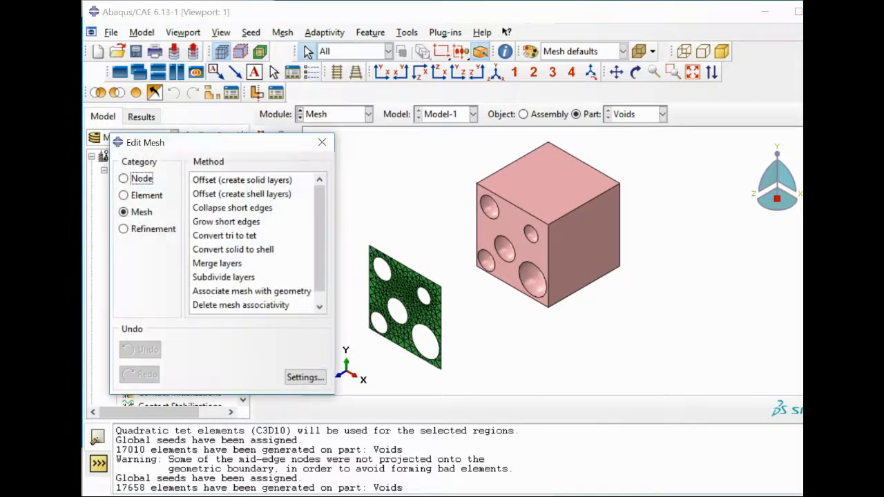
pyautogui.scroll(-1, 252, 243)
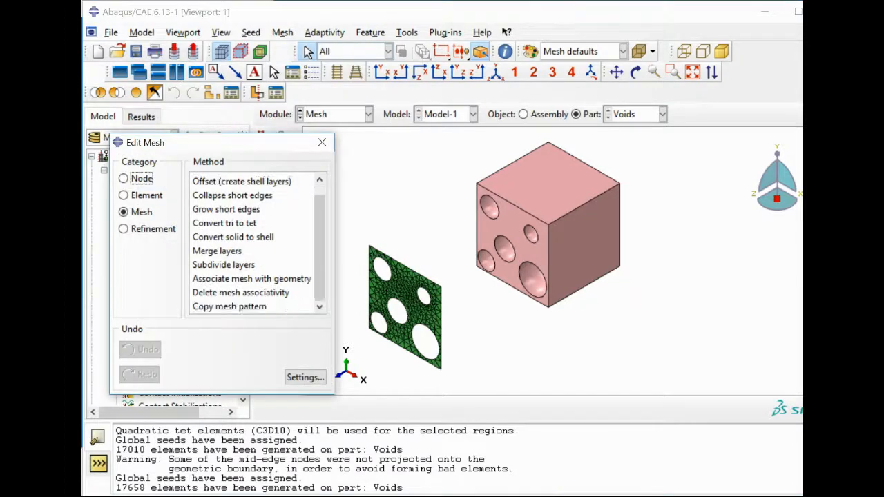
pyautogui.click(229, 307)
pyautogui.click(413, 314)
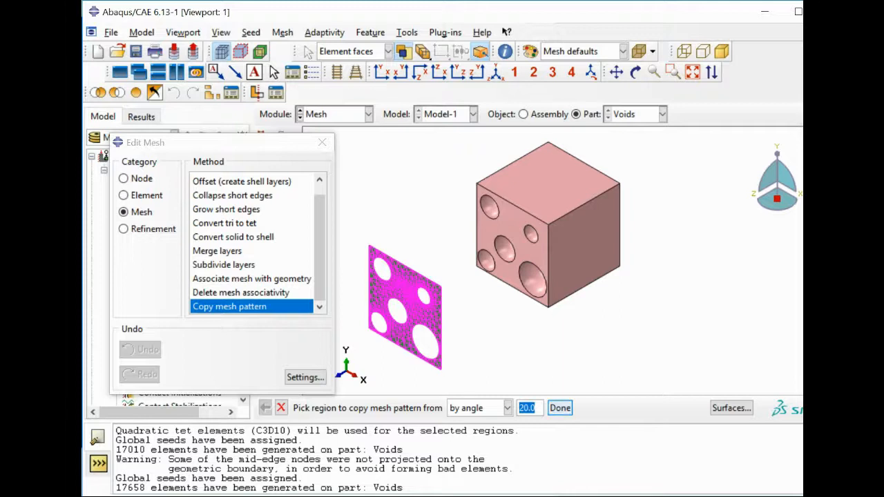
pyautogui.click(560, 408)
pyautogui.click(513, 224)
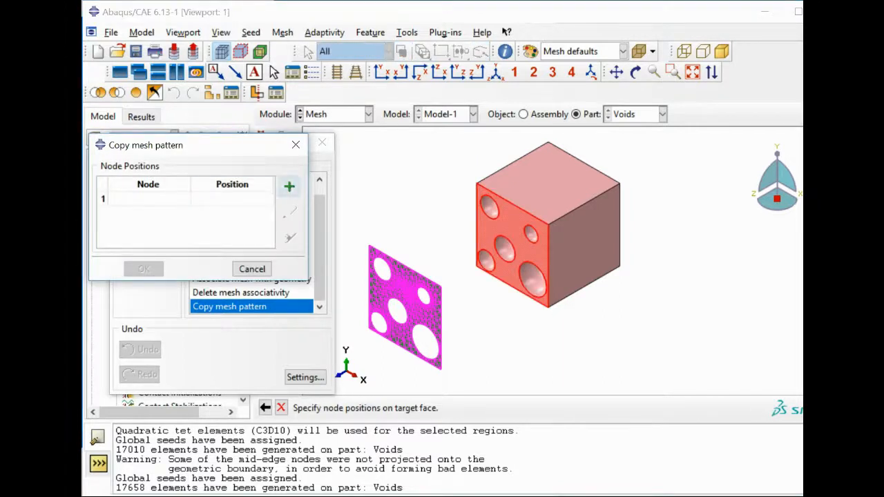
# Pick the source mesh's corner nodes in sequence: upper left, upper right, lower right and lower left.
pyautogui.click(289, 186)
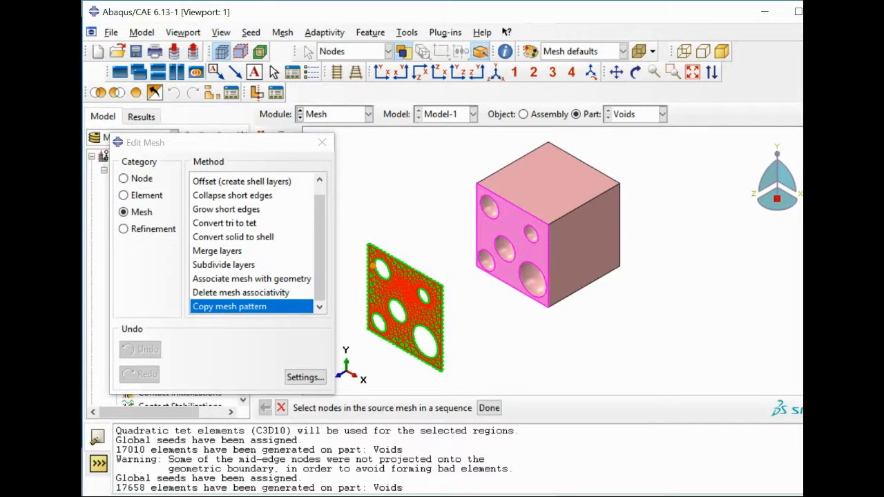
pyautogui.scroll(3, 369, 247)
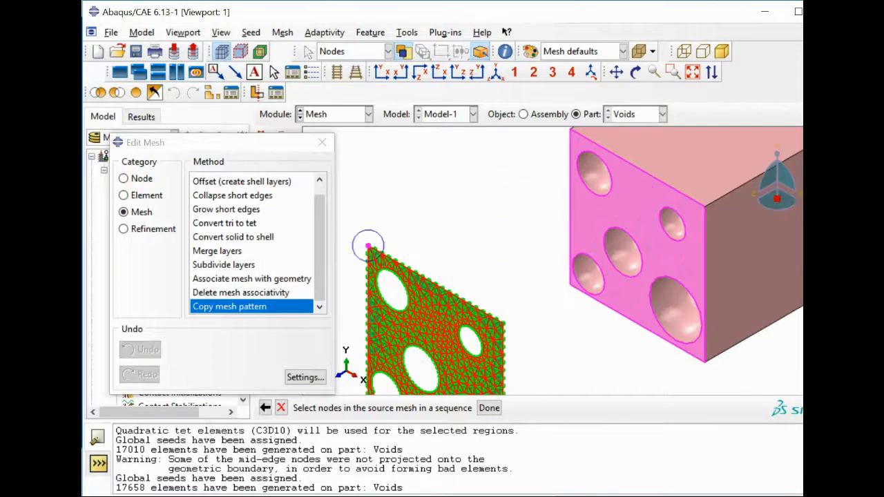
pyautogui.click(504, 323)
pyautogui.scroll(-3, 503, 323)
pyautogui.scroll(3, 499, 365)
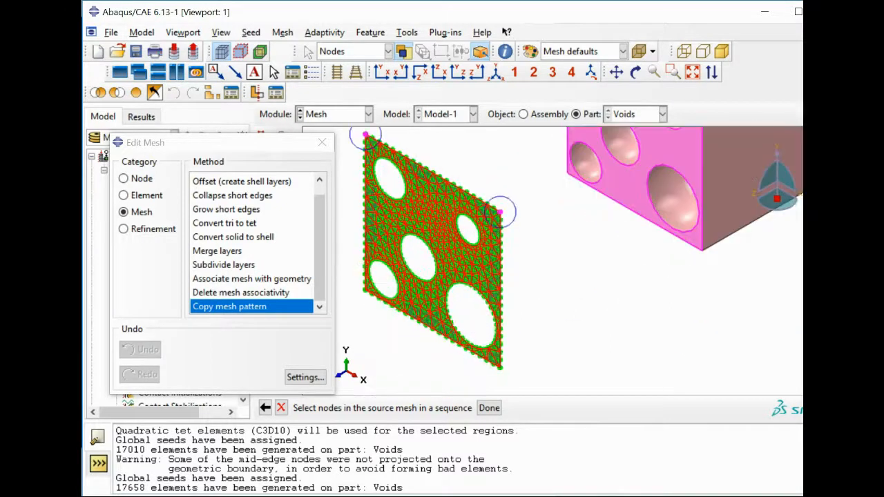
pyautogui.click(500, 367)
pyautogui.scroll(-2, 500, 367)
pyautogui.scroll(3, 414, 316)
pyautogui.click(415, 317)
pyautogui.scroll(-5, 409, 332)
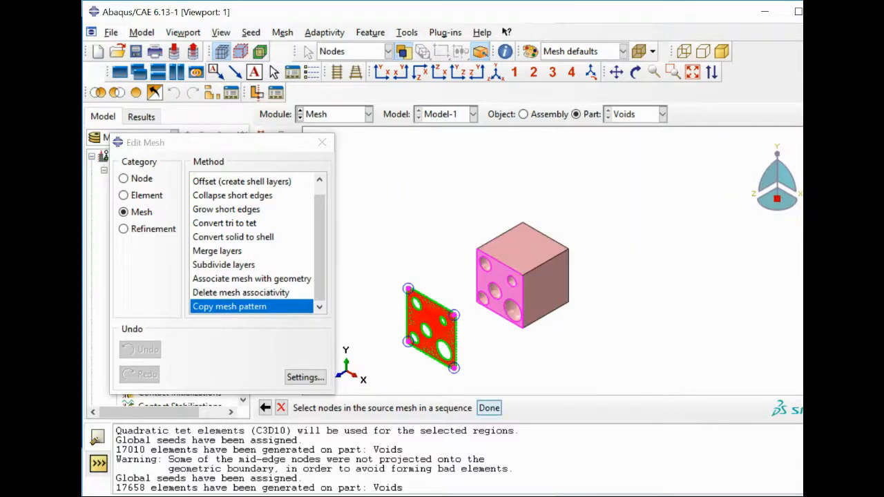
pyautogui.click(489, 408)
# Match the four source corner nodes to the corresponding corner vertices of the cube's front face in the same order.
pyautogui.scroll(3, 472, 253)
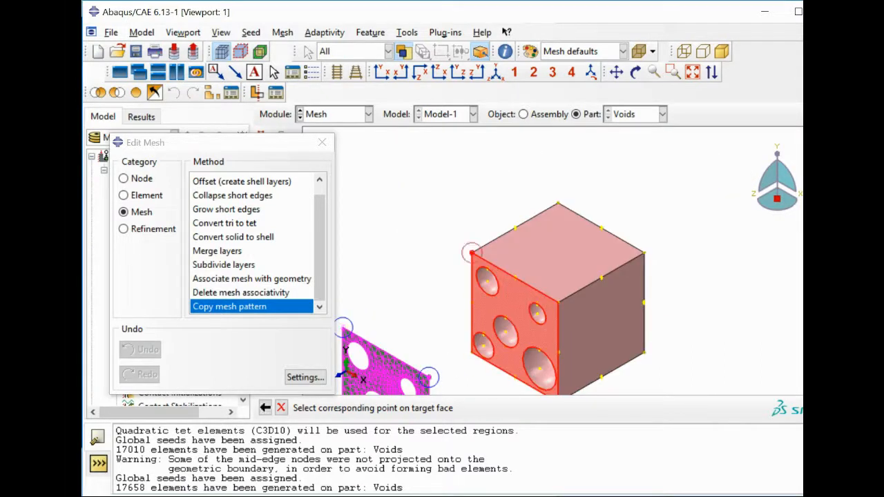
pyautogui.click(558, 302)
pyautogui.scroll(2, 558, 302)
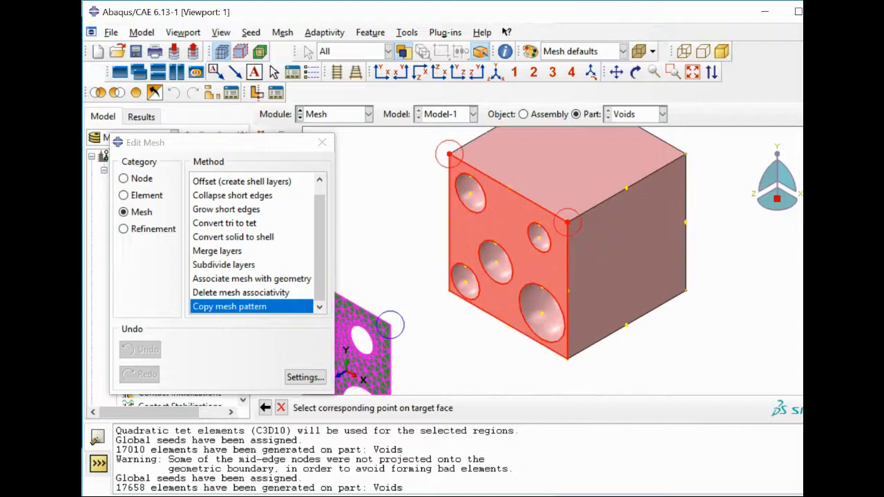
pyautogui.scroll(-3, 567, 257)
pyautogui.click(568, 317)
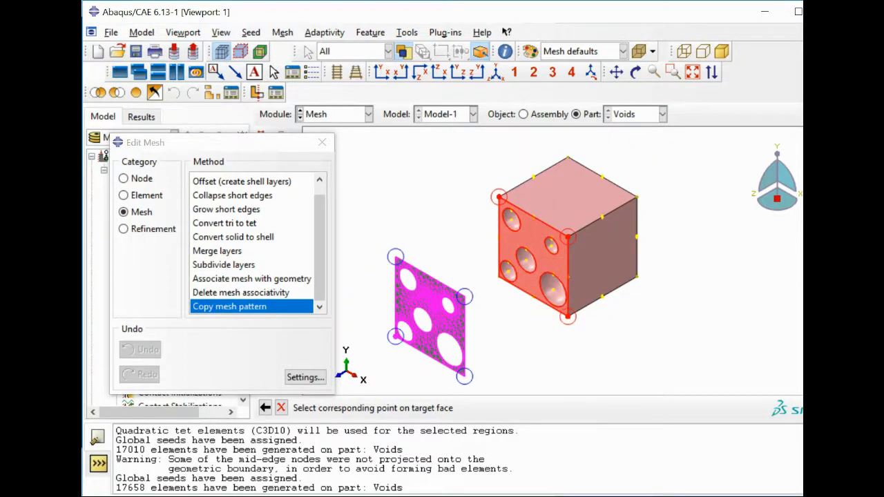
pyautogui.click(498, 277)
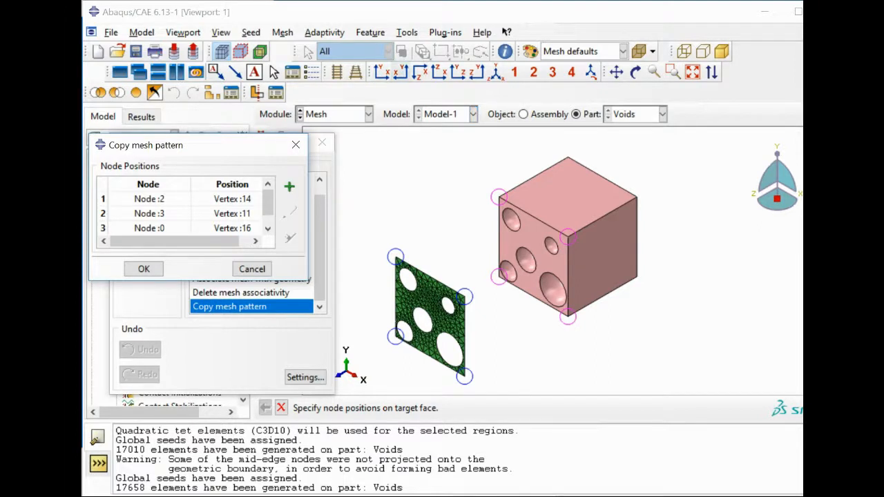
# Add node positions and, in the front view, pick the top and bottom source nodes on the upper-left and upper-right void circles.
pyautogui.click(382, 72)
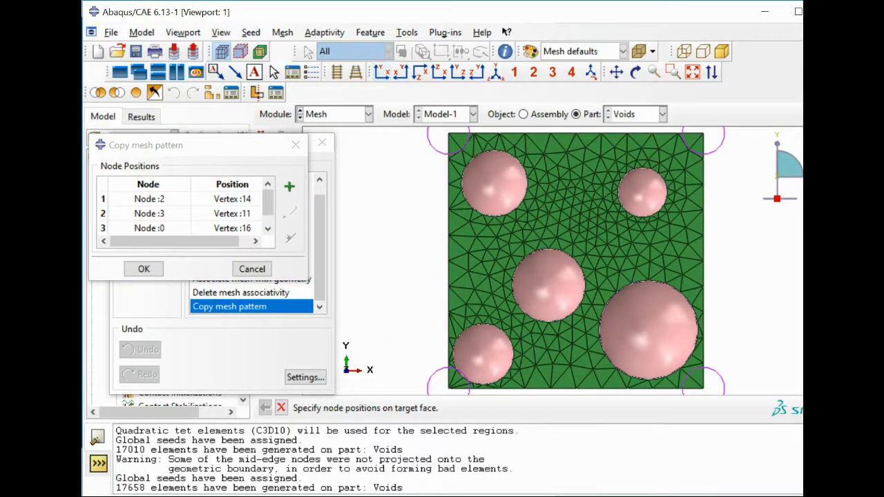
pyautogui.click(289, 187)
pyautogui.scroll(-7, 503, 140)
pyautogui.click(474, 174)
pyautogui.scroll(5, 476, 177)
pyautogui.scroll(-3, 482, 262)
pyautogui.click(485, 269)
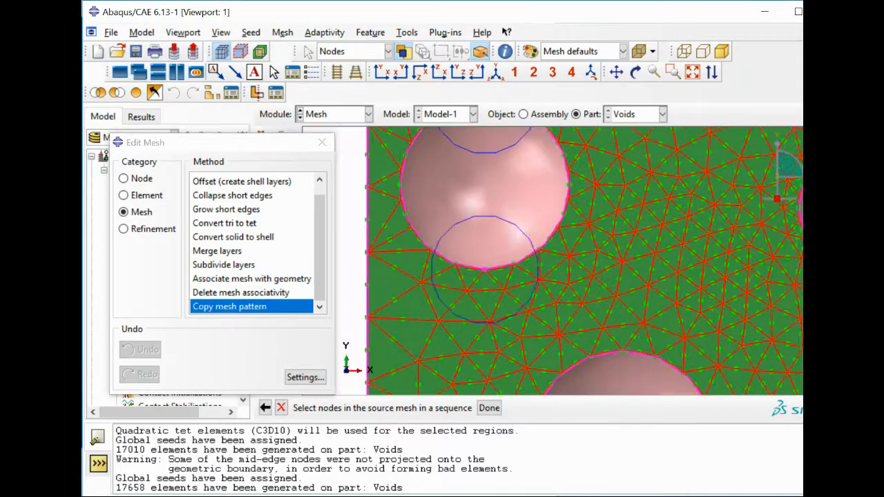
pyautogui.scroll(4, 485, 269)
pyautogui.scroll(-5, 558, 276)
pyautogui.click(558, 229)
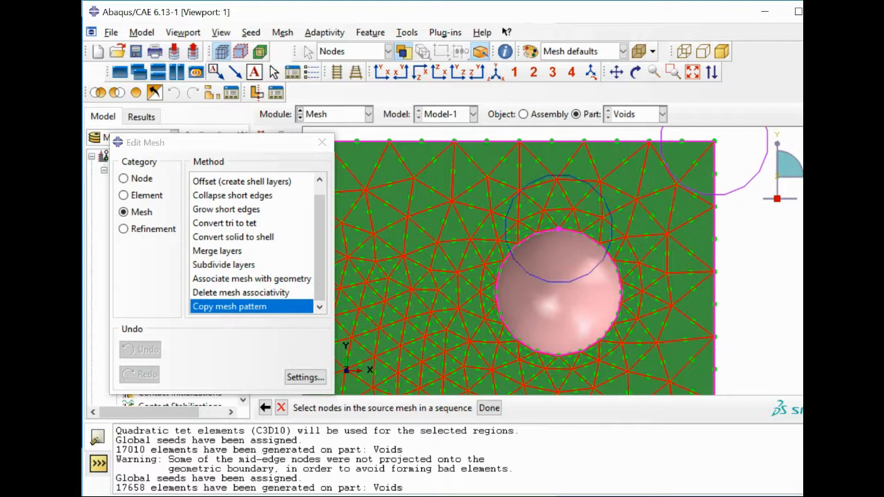
pyautogui.scroll(4, 558, 235)
pyautogui.scroll(-5, 557, 276)
pyautogui.click(564, 315)
# Pick the top and bottom source nodes on the central void circle and the large lower-right void circle.
pyautogui.scroll(5, 565, 310)
pyautogui.scroll(-5, 478, 250)
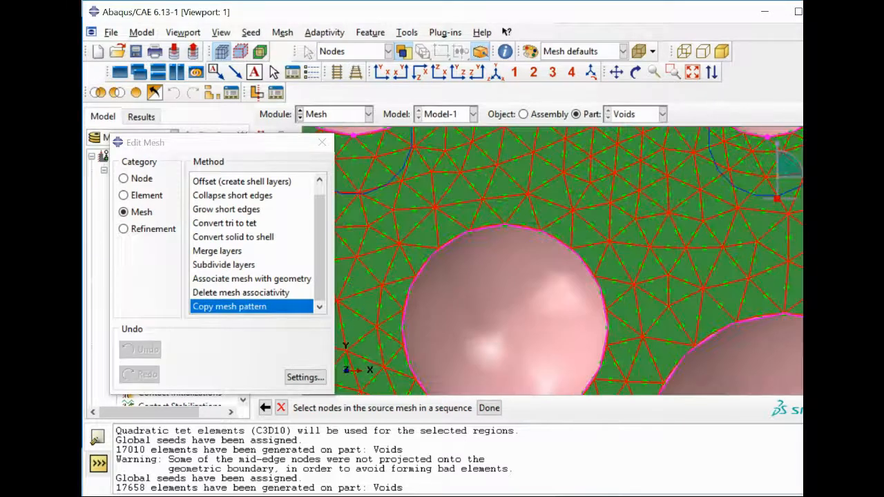
pyautogui.scroll(4, 484, 263)
pyautogui.scroll(-5, 514, 228)
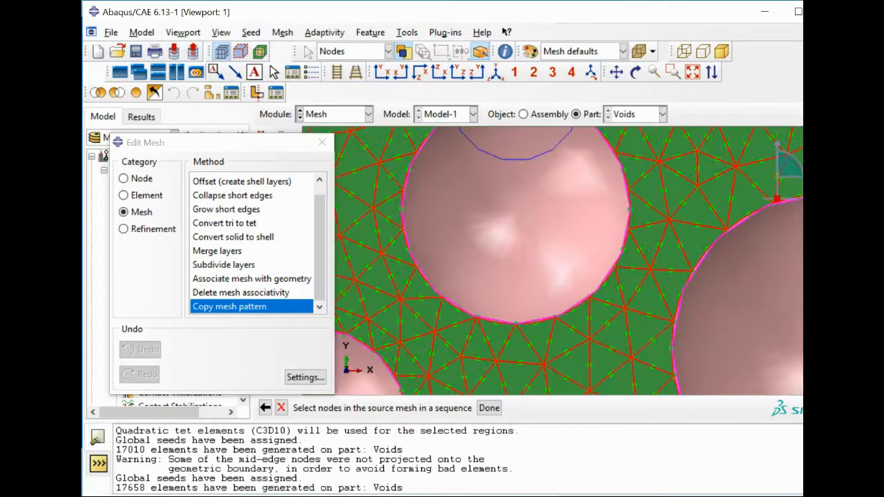
pyautogui.click(516, 324)
pyautogui.scroll(5, 517, 321)
pyautogui.scroll(-5, 594, 255)
pyautogui.click(594, 208)
pyautogui.scroll(2, 594, 208)
pyautogui.scroll(3, 593, 208)
pyautogui.scroll(-3, 592, 268)
pyautogui.click(600, 289)
# Pick the top and bottom source nodes on the small lower-left void circle.
pyautogui.scroll(5, 602, 284)
pyautogui.scroll(-5, 494, 213)
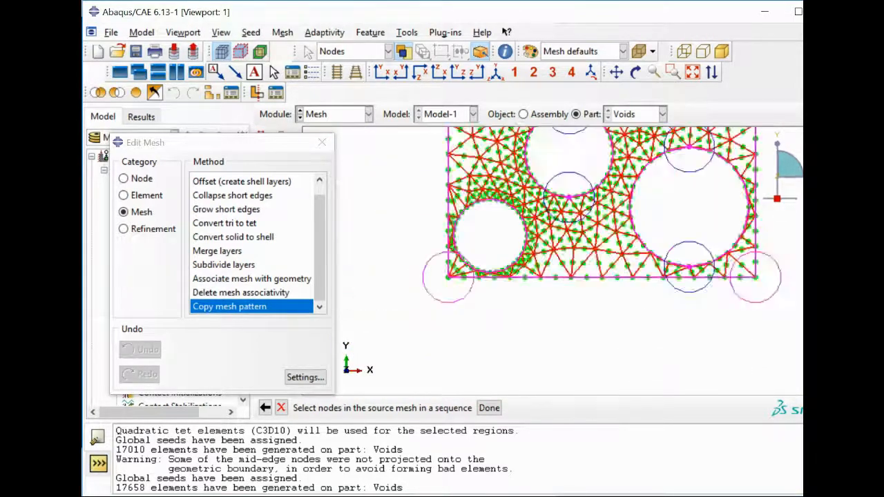
pyautogui.click(481, 184)
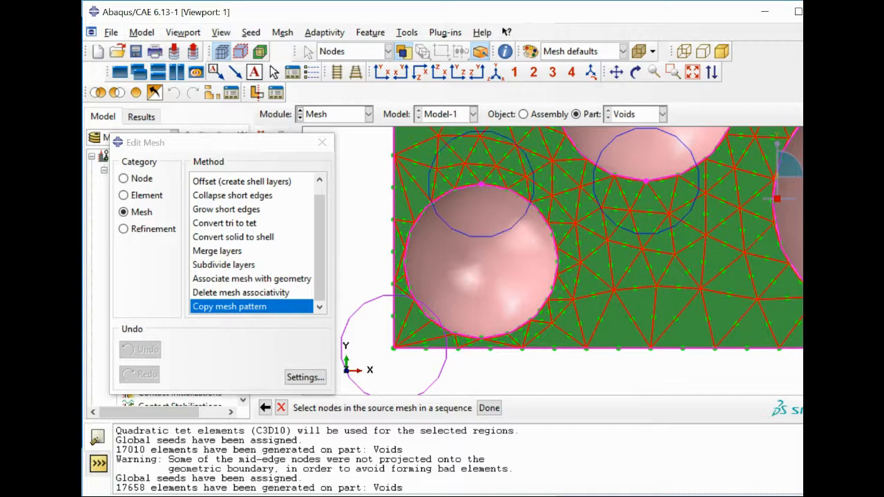
pyautogui.scroll(5, 572, 261)
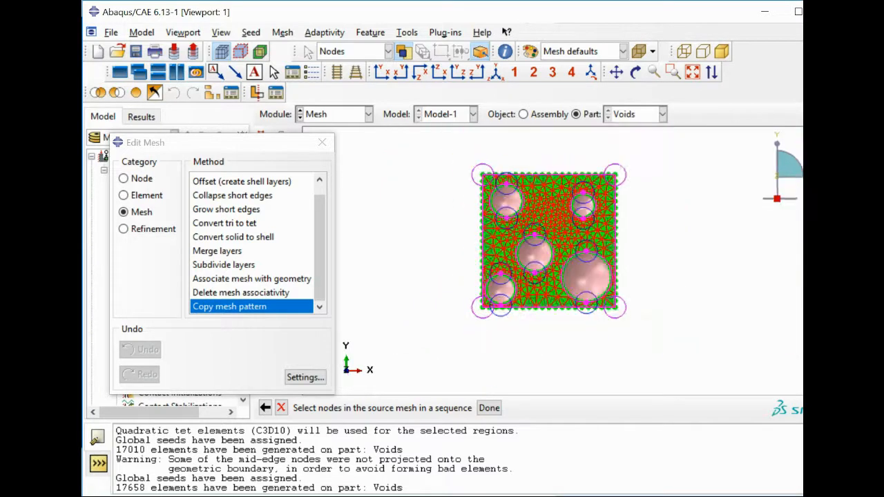
# Finish the source node selection and, in the back view, match the top and bottom target points on the two upper void circles.
pyautogui.click(489, 407)
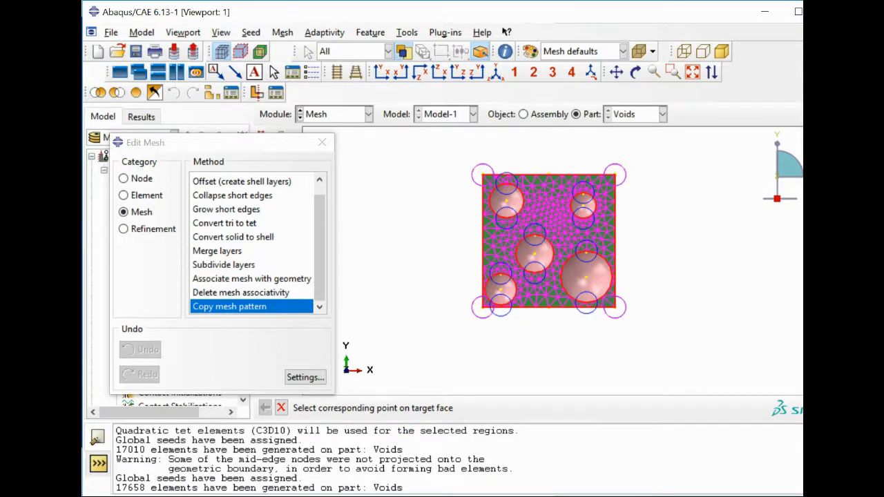
pyautogui.scroll(-2, 553, 254)
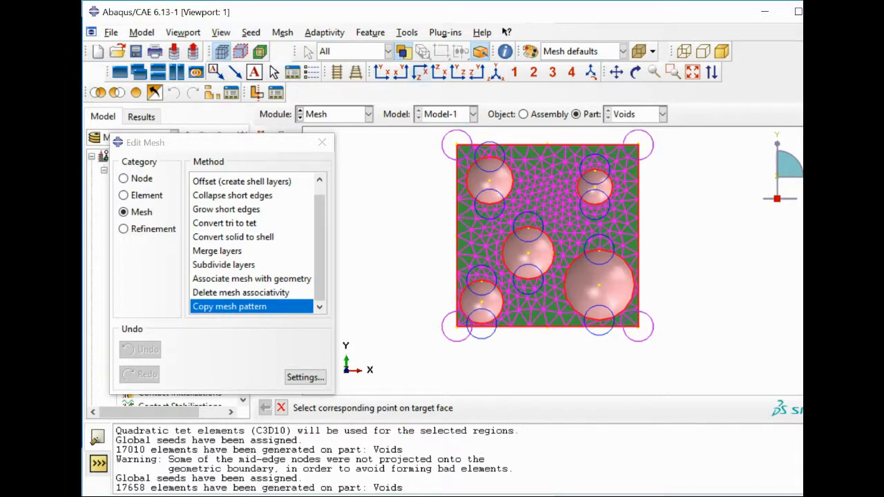
pyautogui.click(402, 72)
pyautogui.scroll(4, 475, 168)
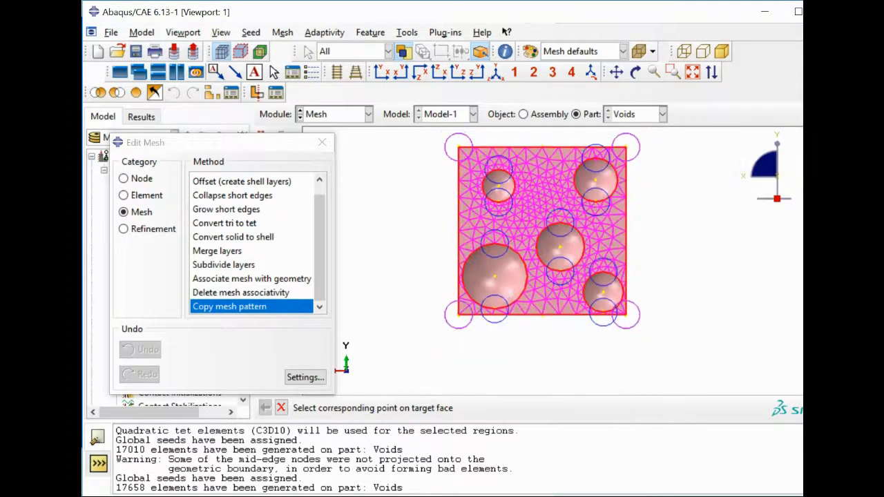
pyautogui.scroll(-5, 614, 152)
pyautogui.scroll(-3, 578, 219)
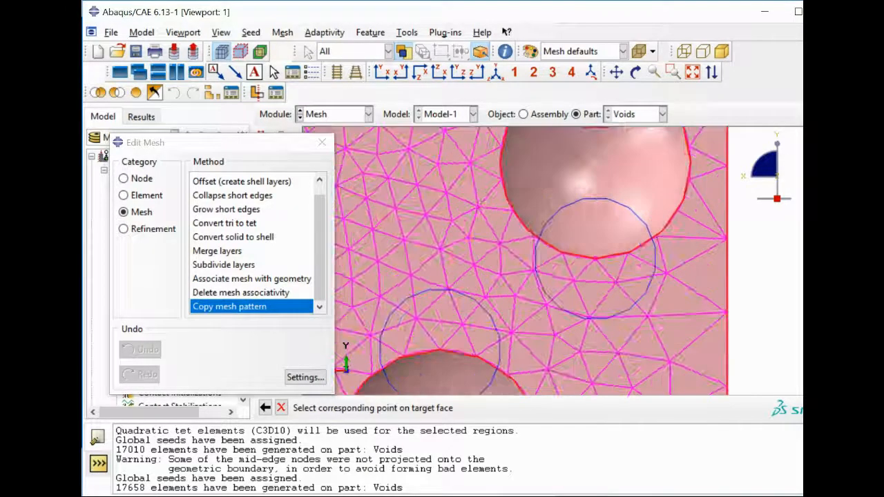
pyautogui.scroll(3, 612, 194)
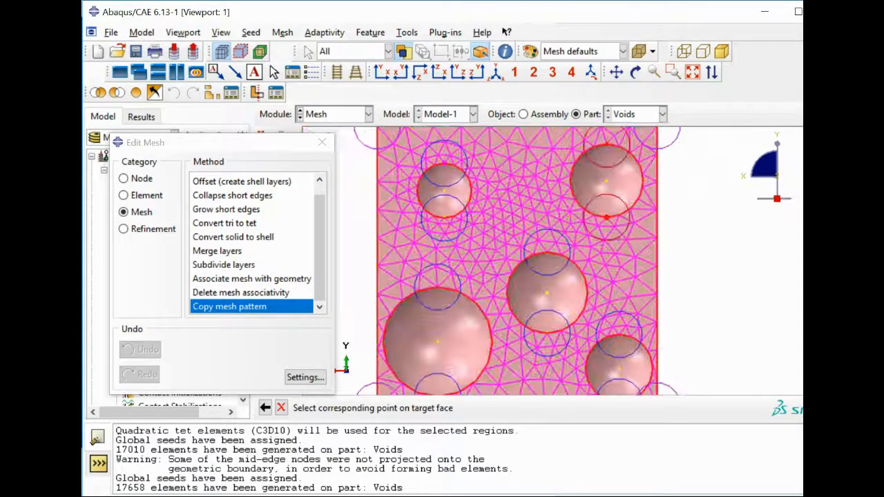
pyautogui.scroll(-3, 455, 159)
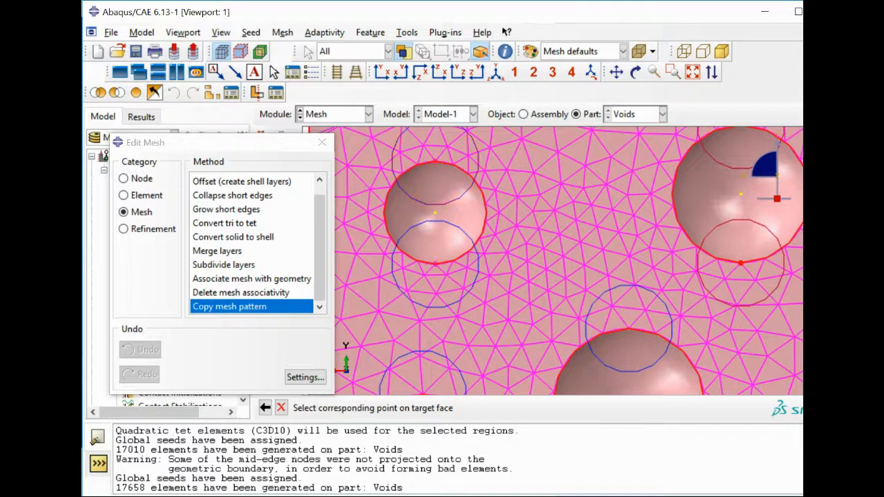
pyautogui.scroll(3, 569, 261)
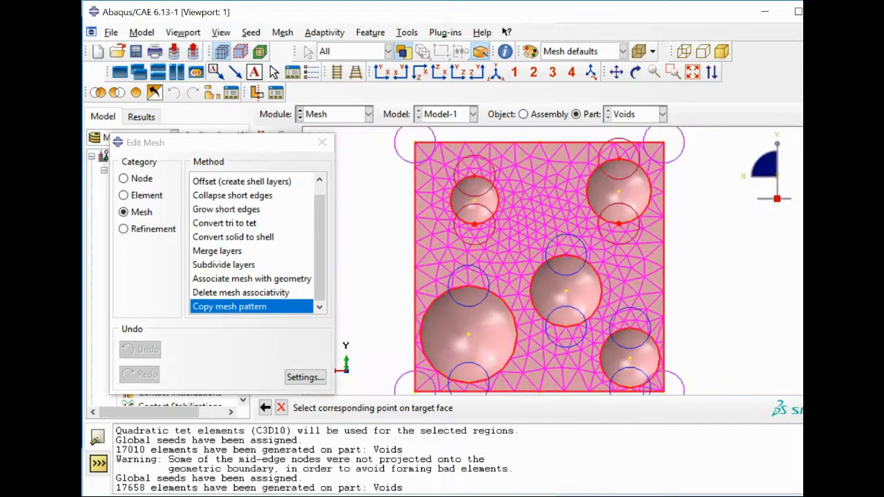
# Match the top and bottom target points on the central and two lower void circles, and copy the mesh pattern to the target face.
pyautogui.scroll(-3, 563, 333)
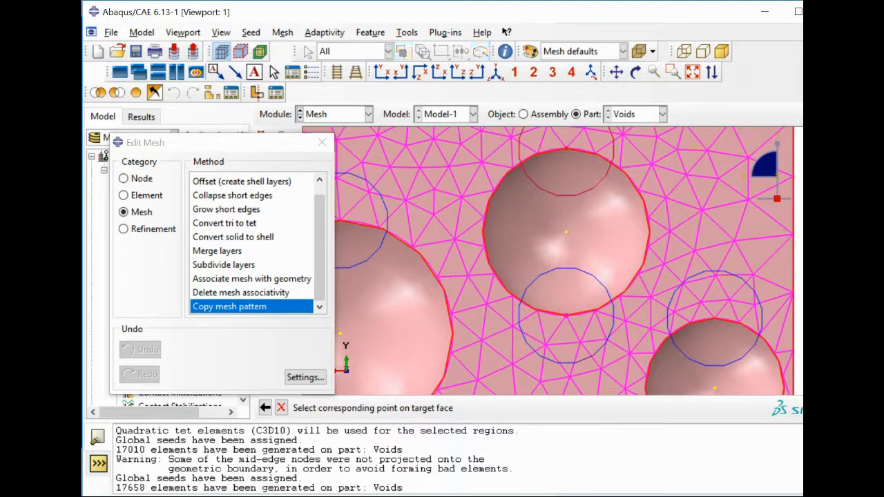
pyautogui.scroll(4, 550, 207)
pyautogui.scroll(-4, 622, 224)
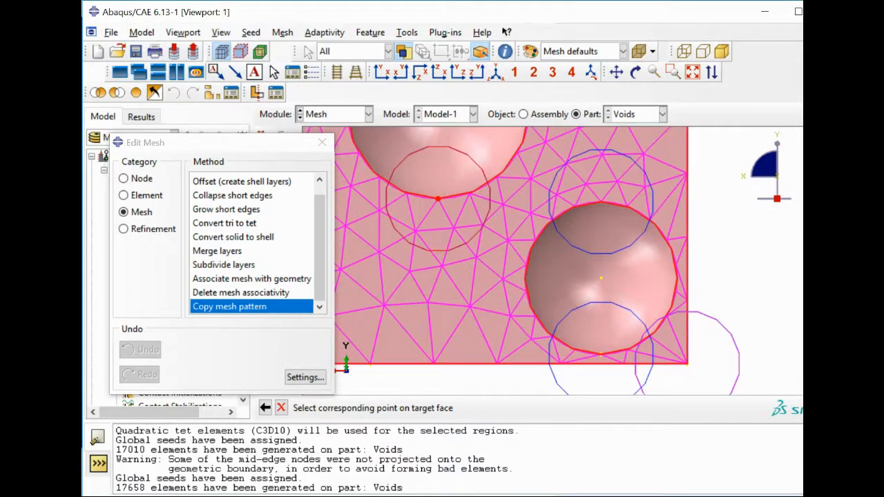
pyautogui.scroll(3, 525, 262)
pyautogui.scroll(-2, 525, 263)
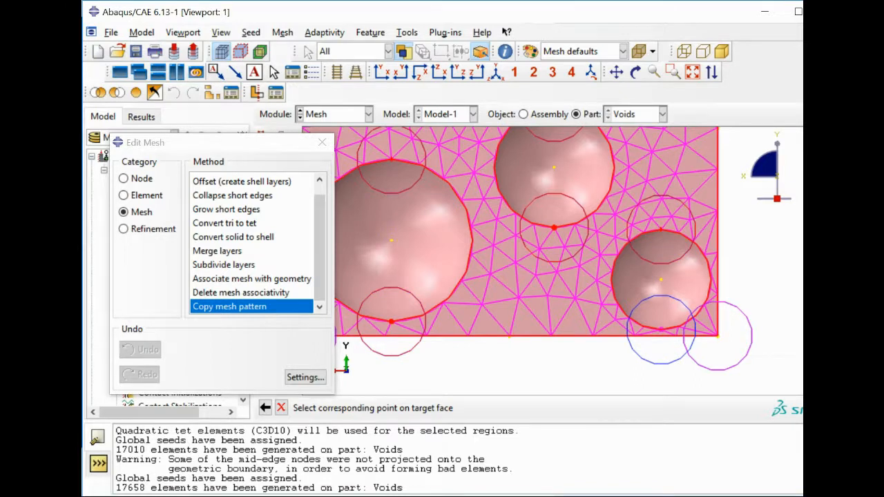
pyautogui.click(661, 329)
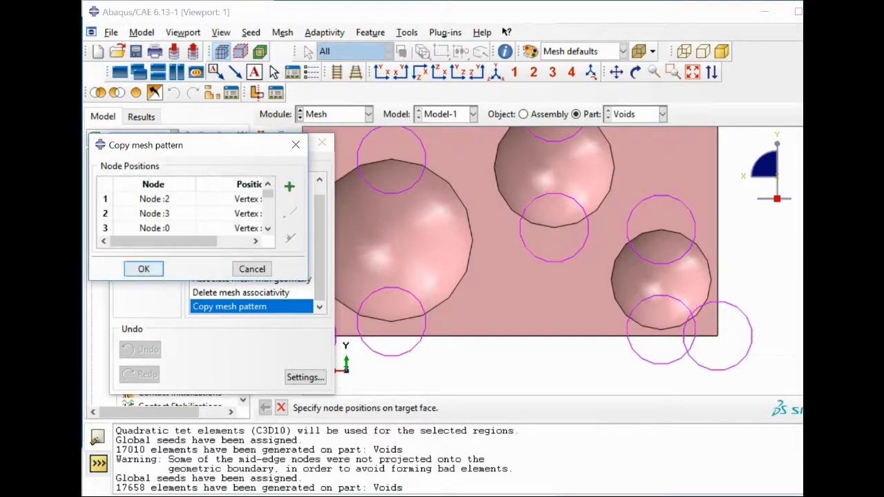
pyautogui.click(144, 269)
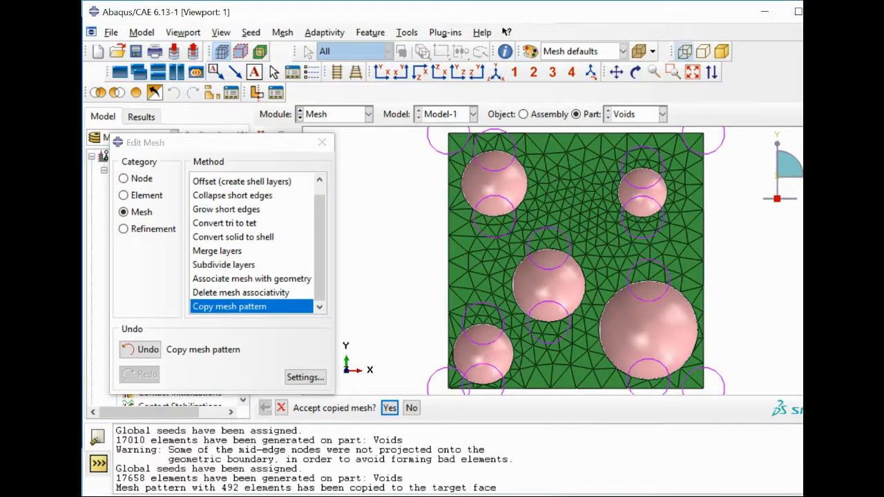
# Display the part in wireframe, check the copied mesh against the source pattern up close, and accept the copied mesh.
pyautogui.click(684, 51)
pyautogui.scroll(-6, 569, 214)
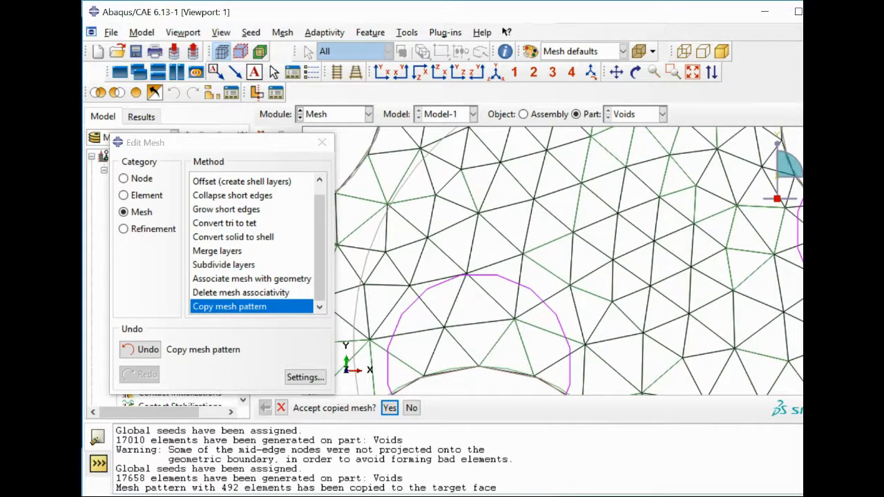
pyautogui.scroll(-6, 382, 156)
pyautogui.scroll(6, 438, 181)
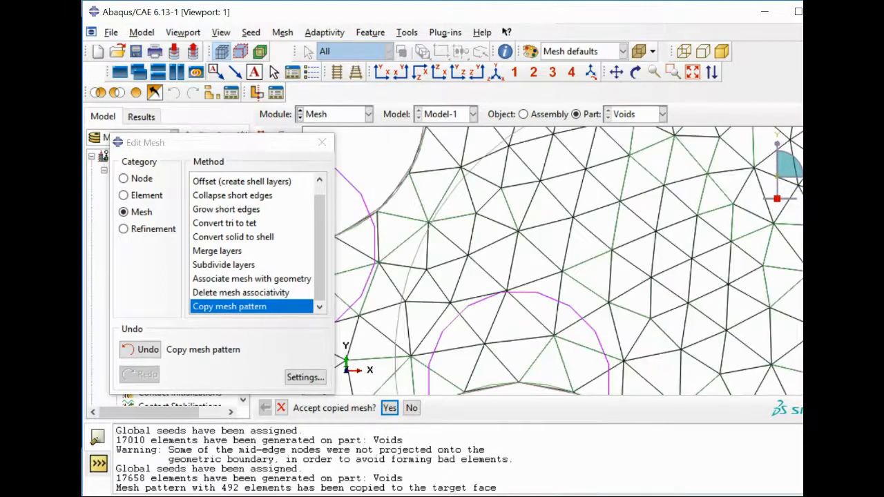
pyautogui.scroll(4, 558, 261)
pyautogui.scroll(1, 557, 262)
pyautogui.click(390, 409)
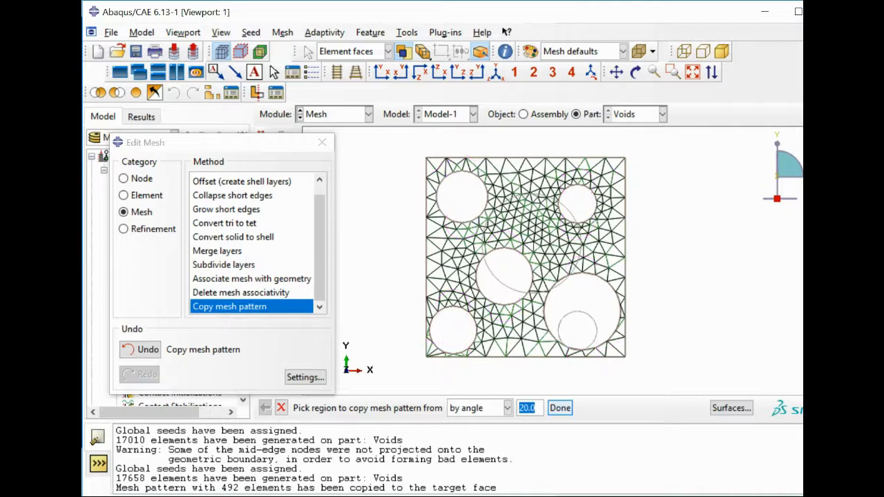
pyautogui.press('Escape')
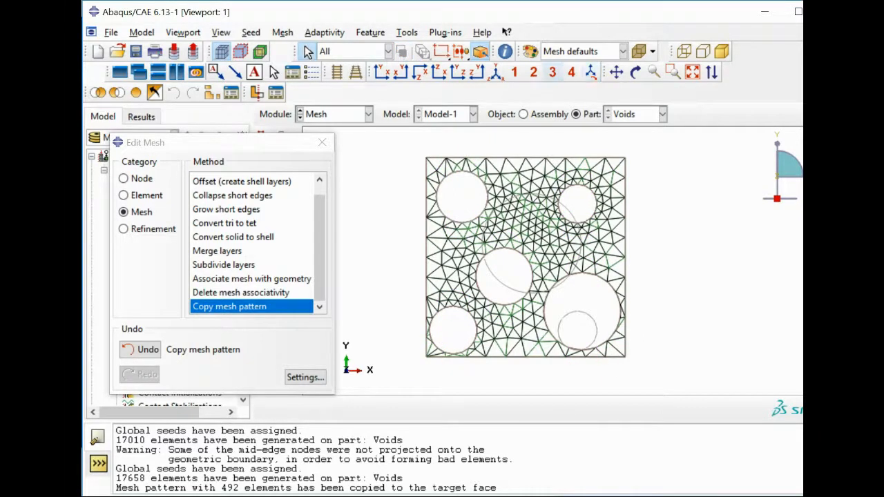
# Start another mesh pattern copy from the cube's newly meshed front face to the opposite cube face.
pyautogui.click(496, 73)
pyautogui.scroll(-3, 458, 169)
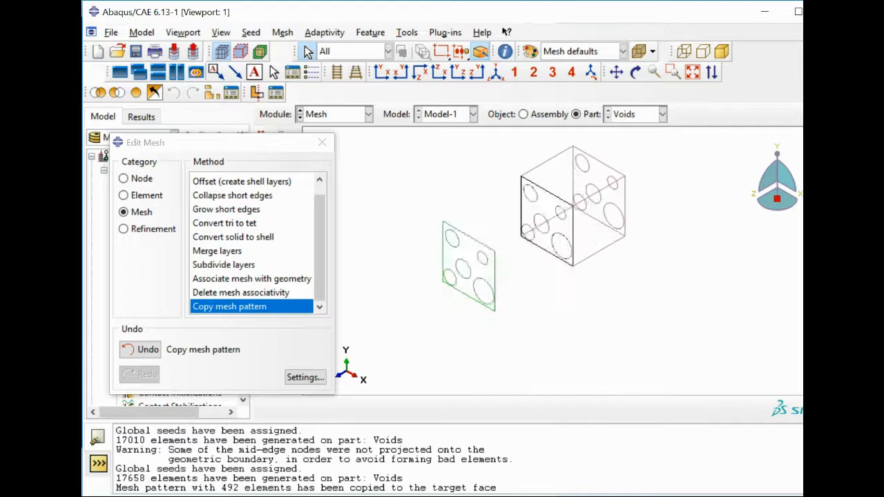
pyautogui.click(230, 307)
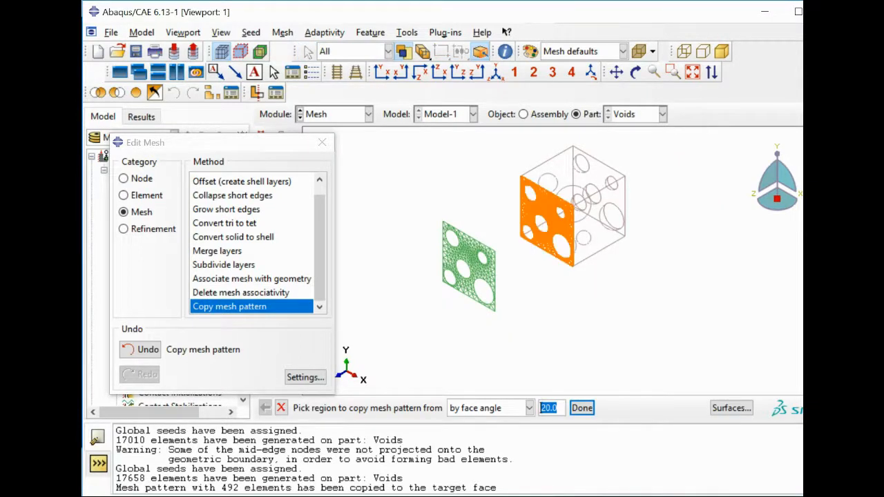
pyautogui.click(546, 220)
pyautogui.press('Return')
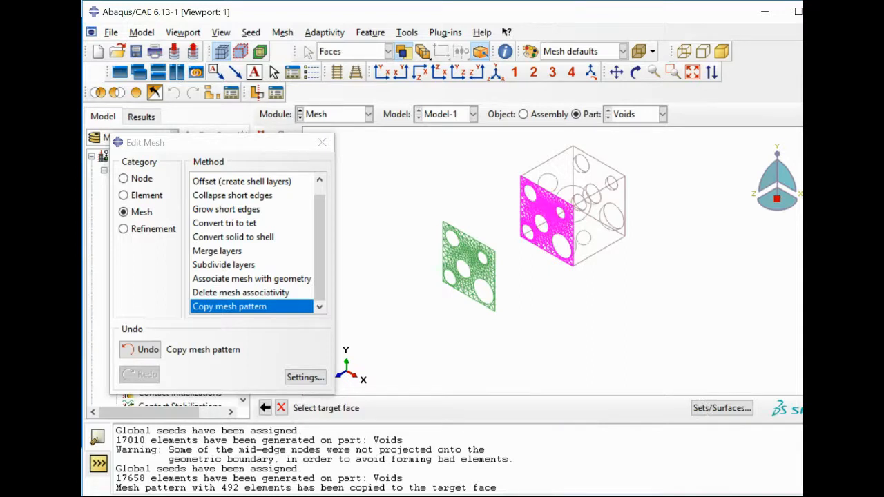
pyautogui.keyDown('ctrl'); pyautogui.keyDown('alt'); pyautogui.moveTo(607, 269); pyautogui.dragTo(504, 294); pyautogui.keyUp('alt'); pyautogui.keyUp('ctrl')
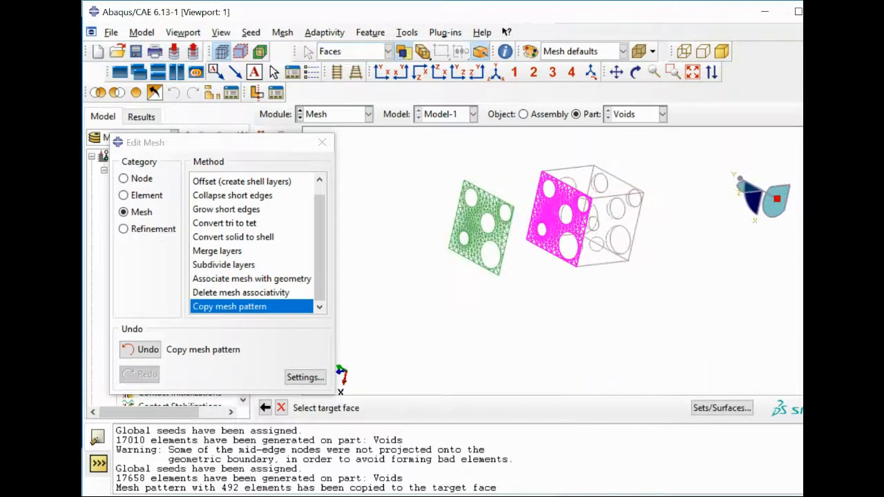
pyautogui.click(615, 214)
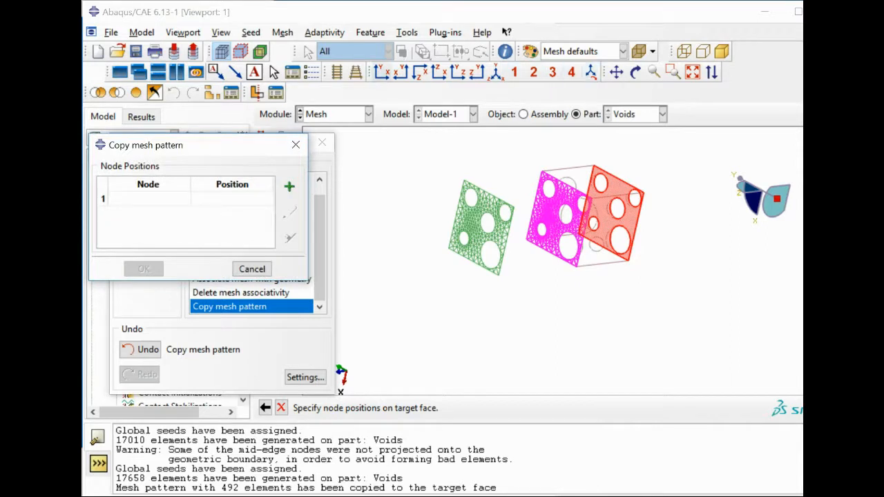
# Add node positions and, in the front view, pick the four source corner nodes clockwise from the upper-left corner.
pyautogui.click(382, 71)
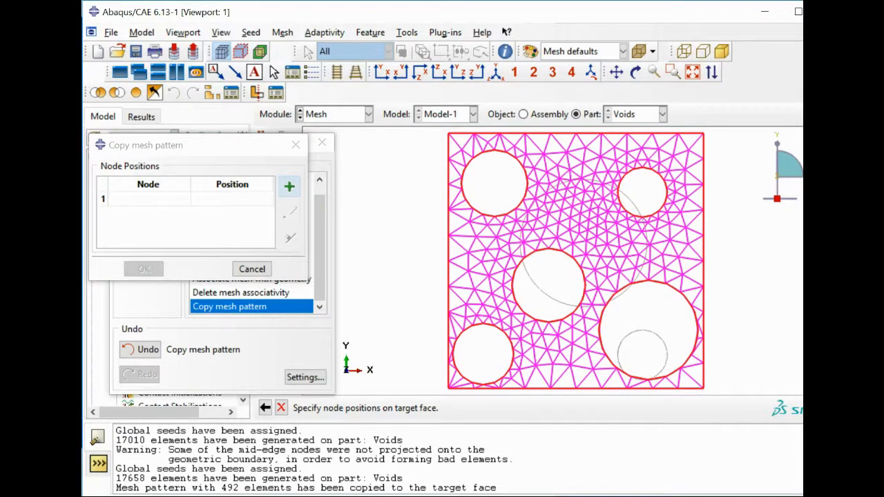
pyautogui.click(290, 186)
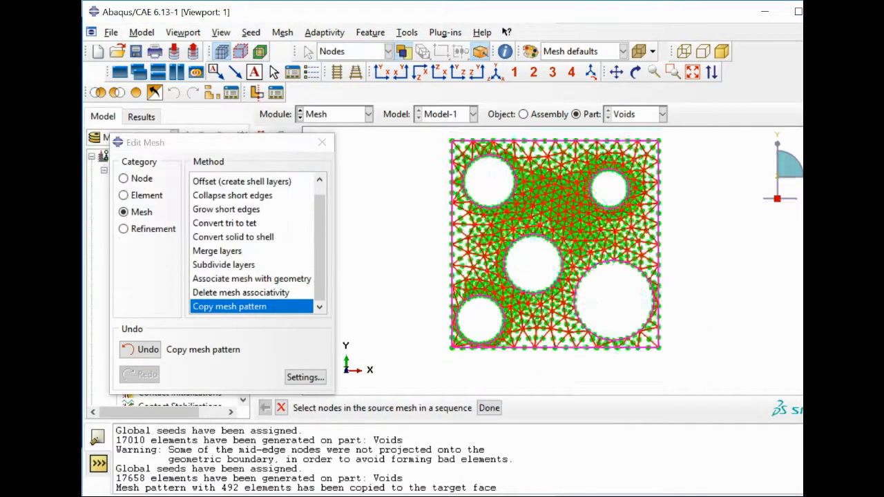
pyautogui.click(453, 144)
pyautogui.scroll(-3, 631, 148)
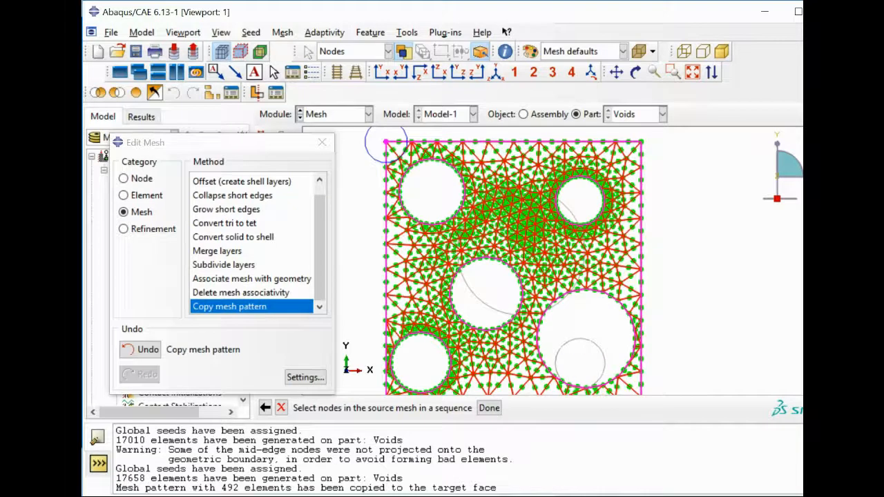
pyautogui.click(642, 143)
pyautogui.scroll(4, 598, 176)
pyautogui.scroll(-2, 628, 325)
pyautogui.click(628, 316)
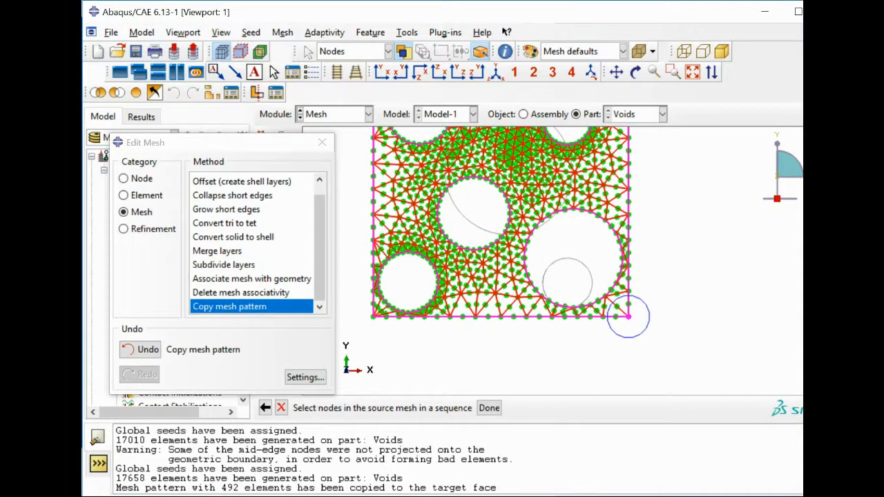
pyautogui.click(374, 316)
# Pick the top and bottom source nodes on the upper-left void circle, followed by those on the upper-right void circle.
pyautogui.scroll(3, 376, 312)
pyautogui.scroll(-5, 395, 208)
pyautogui.click(404, 174)
pyautogui.click(405, 298)
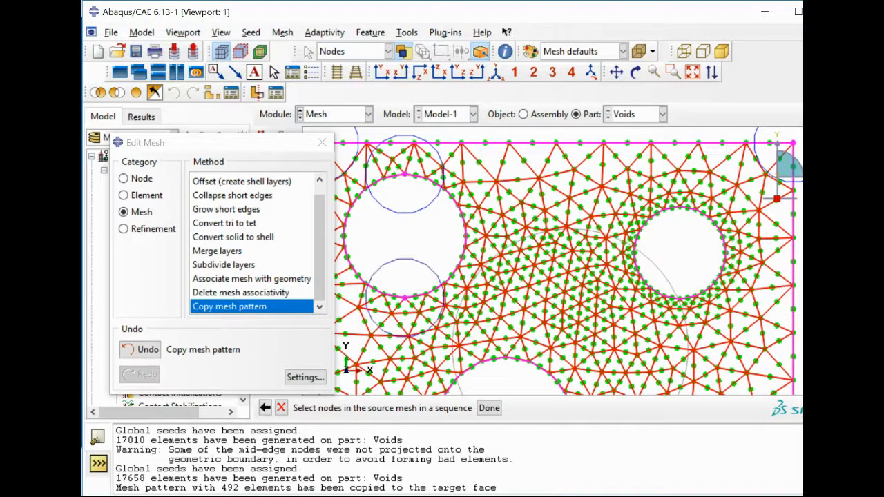
pyautogui.click(679, 207)
pyautogui.click(679, 298)
# Pick the top and bottom source nodes on the central void circle and on the large lower-right void circle.
pyautogui.scroll(3, 679, 298)
pyautogui.scroll(-4, 603, 374)
pyautogui.click(626, 217)
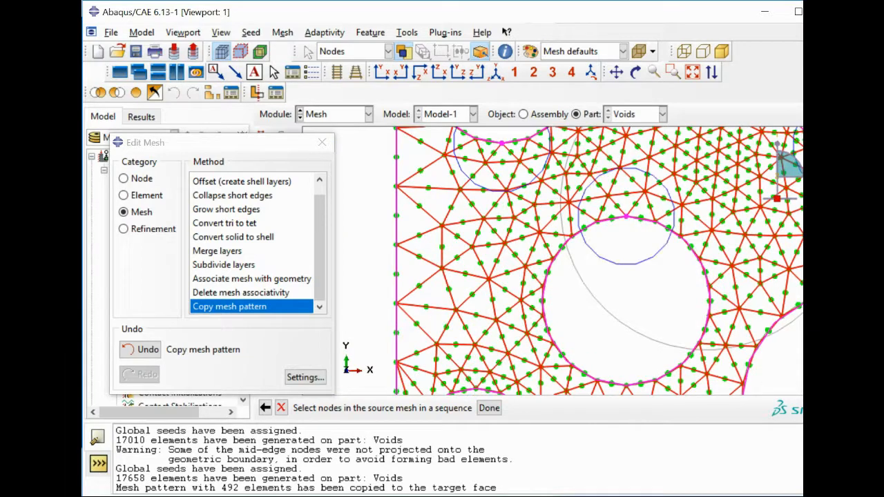
pyautogui.scroll(3, 627, 218)
pyautogui.scroll(-4, 626, 294)
pyautogui.click(627, 339)
pyautogui.scroll(4, 627, 339)
pyautogui.scroll(-2, 774, 370)
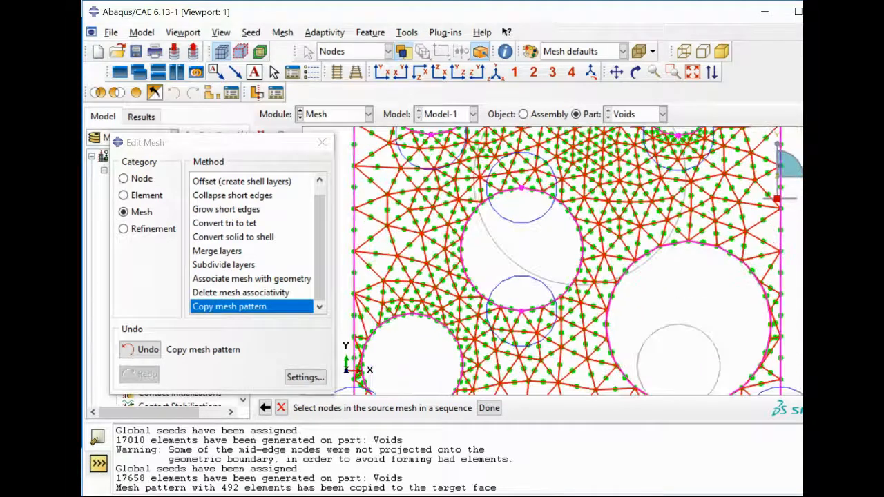
pyautogui.scroll(-3, 522, 366)
pyautogui.scroll(3, 663, 297)
# Pick the top and bottom source nodes on the small lower-left void circle and finish the source node selection.
pyautogui.scroll(-3, 442, 311)
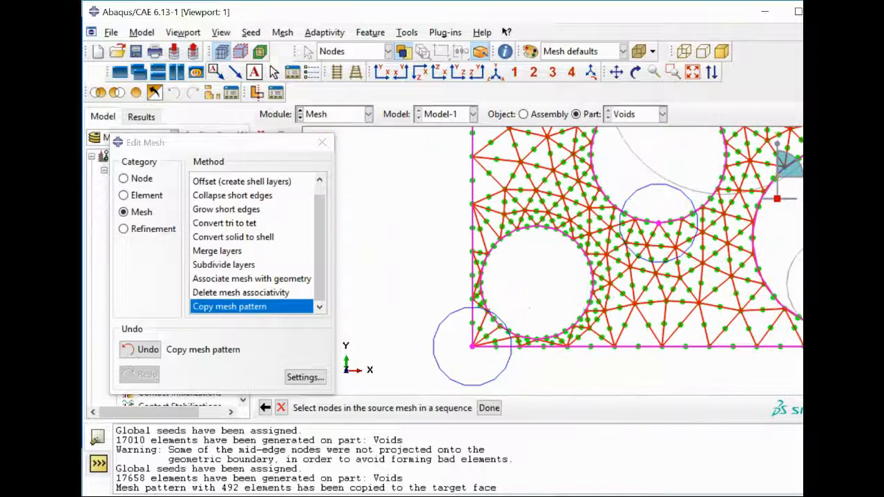
pyautogui.click(537, 225)
pyautogui.scroll(-3, 539, 339)
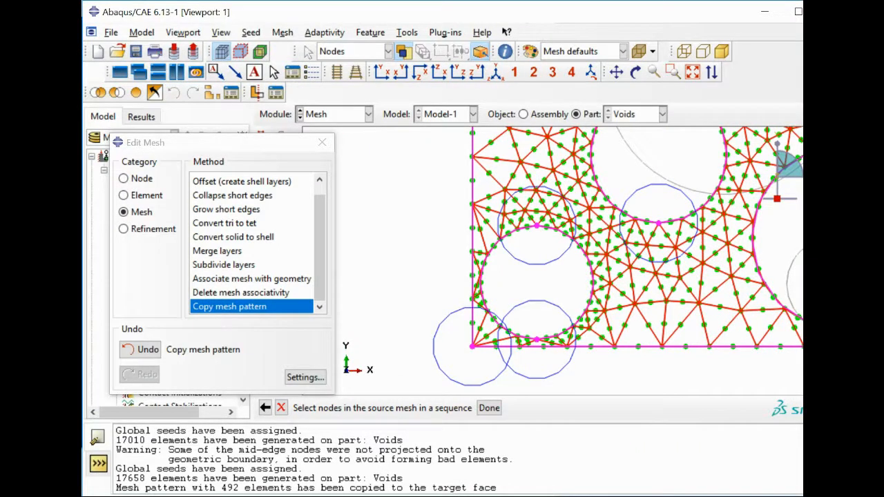
pyautogui.click(489, 408)
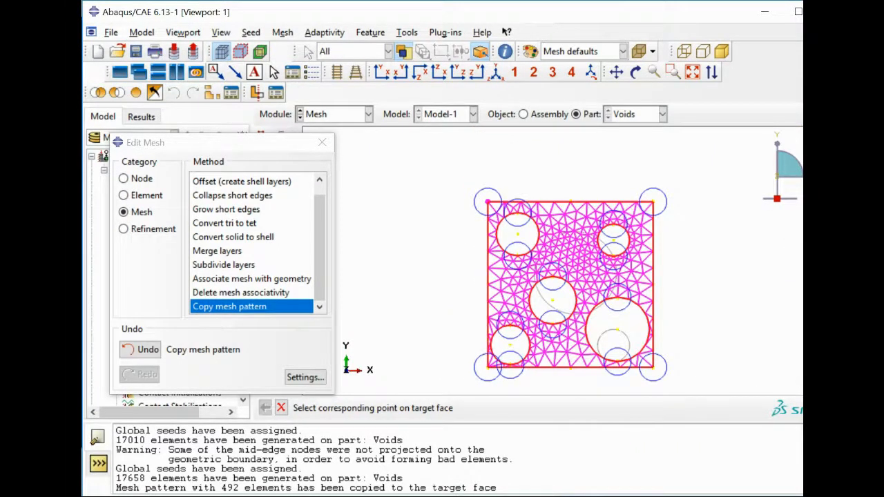
# In the back view, match the four corner points of the target face and the top and bottom points of the upper-right void circle.
pyautogui.scroll(2, 529, 217)
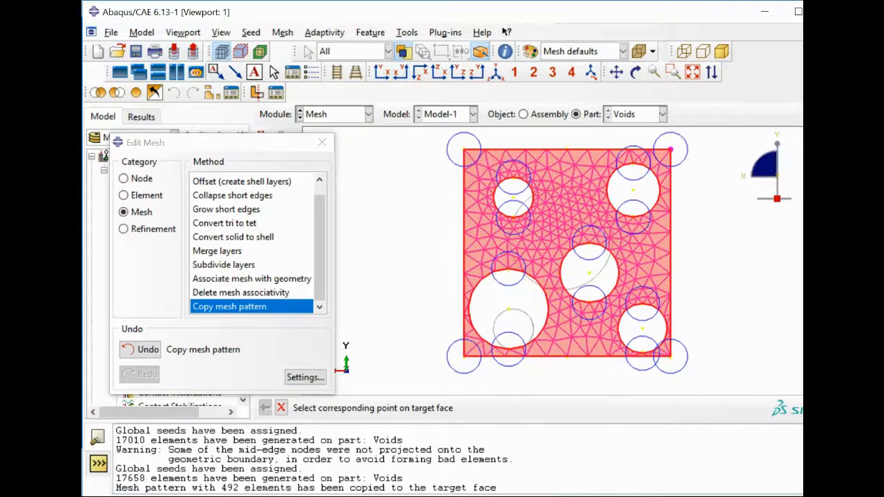
pyautogui.click(670, 149)
pyautogui.scroll(-3, 643, 200)
pyautogui.scroll(-2, 577, 261)
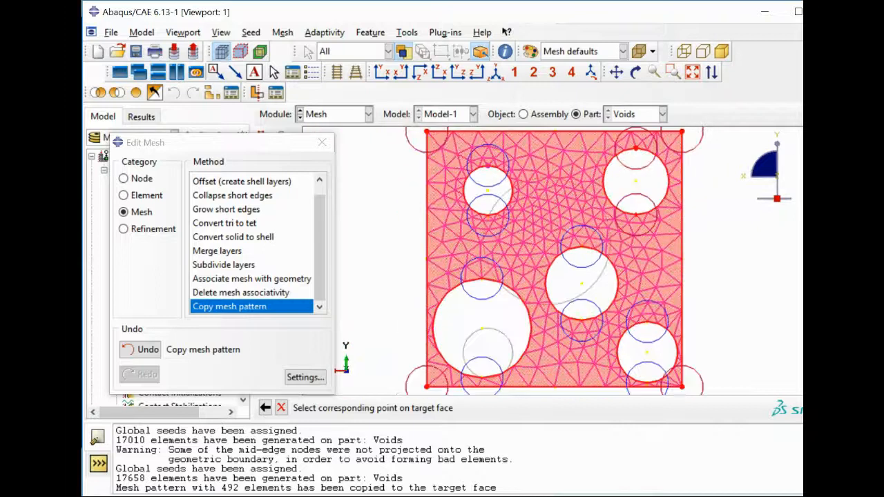
# Match the top and bottom points of the remaining four void circles on the target face and accept the copied mesh.
pyautogui.click(478, 243)
pyautogui.scroll(3, 532, 165)
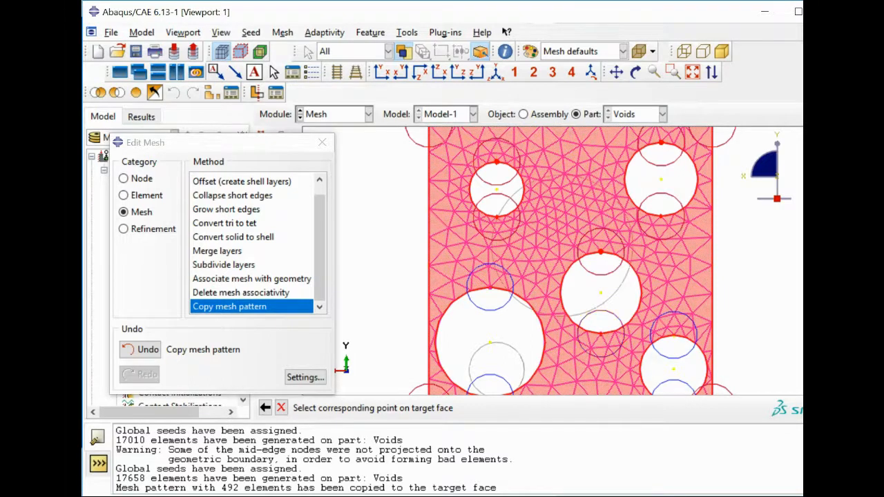
pyautogui.scroll(1, 570, 262)
pyautogui.scroll(-2, 476, 355)
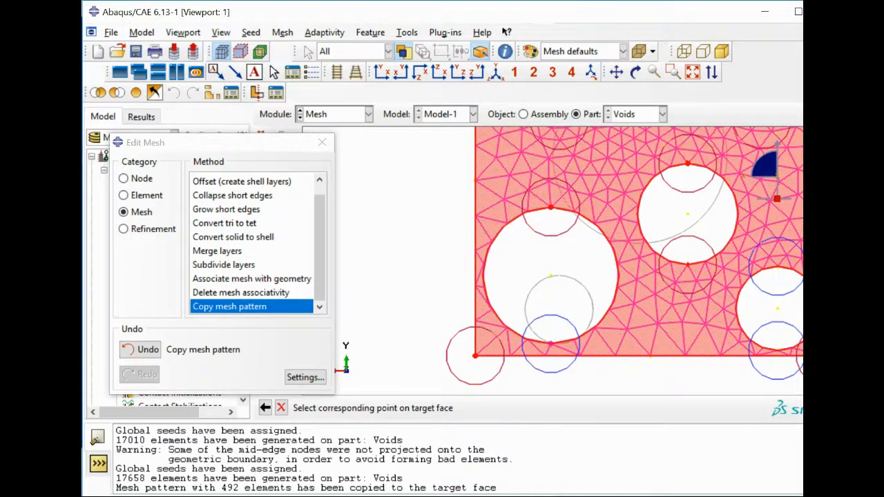
pyautogui.keyDown('ctrl'); pyautogui.keyDown('alt'); pyautogui.moveTo(594, 276); pyautogui.dragTo(536, 275, button='middle'); pyautogui.keyUp('alt'); pyautogui.keyUp('ctrl')
pyautogui.scroll(-1, 537, 274)
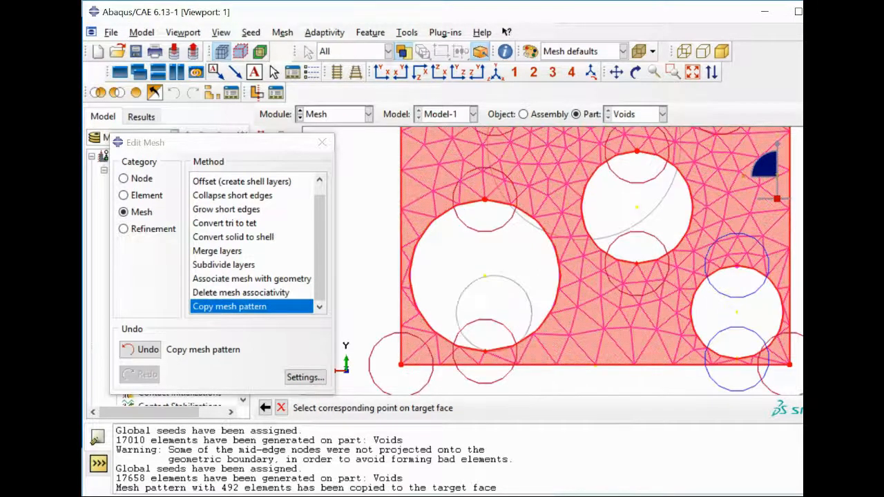
pyautogui.click(737, 359)
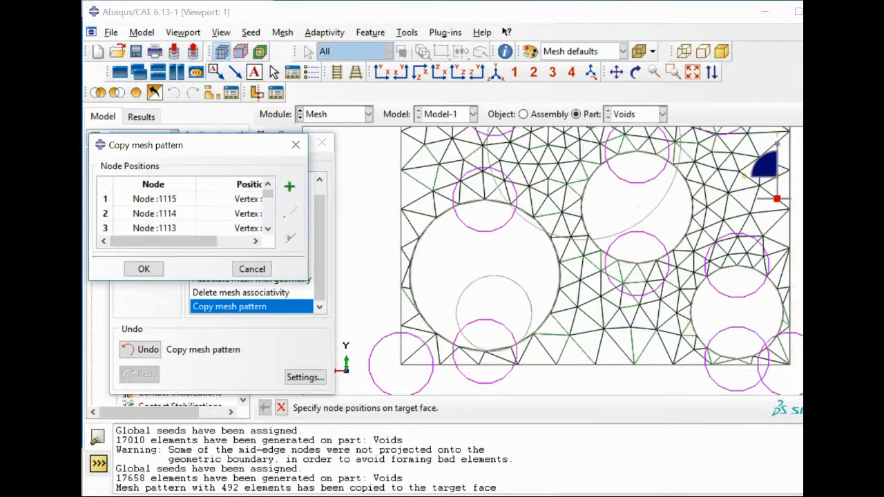
pyautogui.click(144, 269)
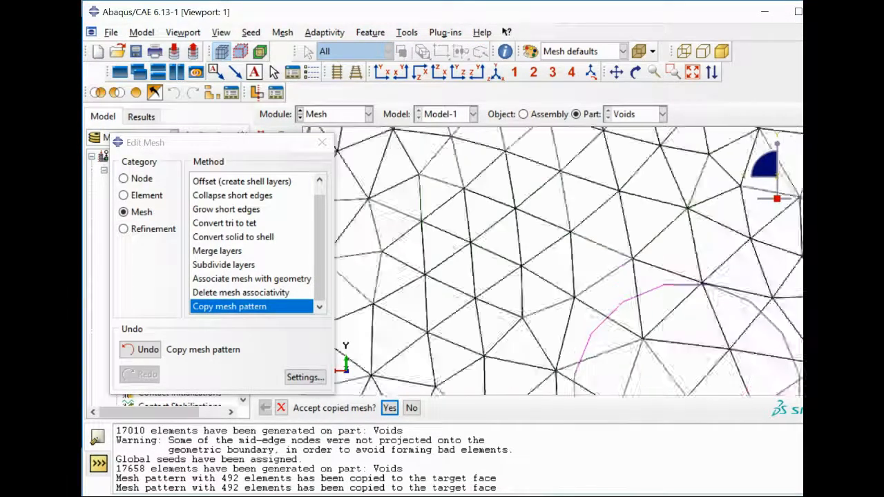
pyautogui.click(390, 407)
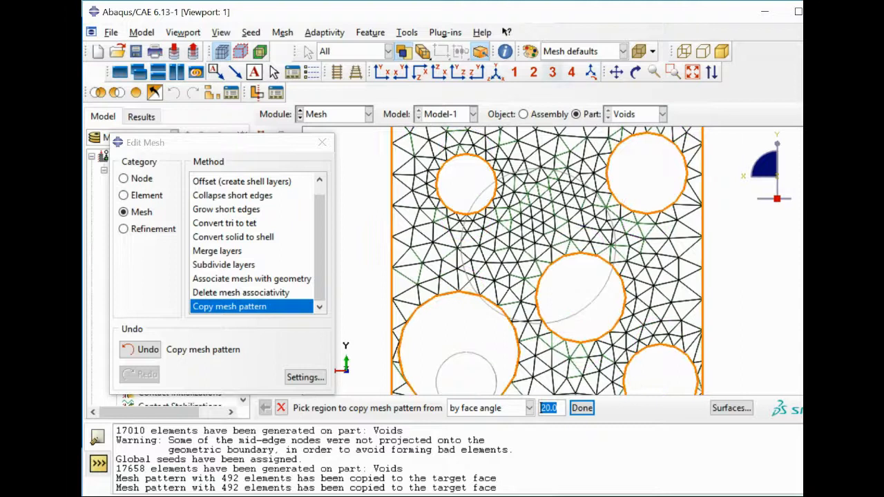
# Delete all nodes of the separate offset shell mesh beside the cube, together with their elements.
pyautogui.click(497, 71)
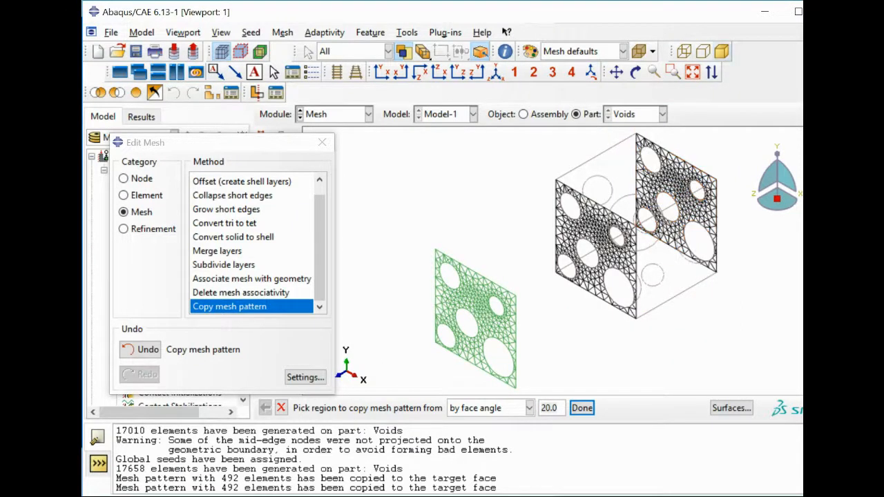
pyautogui.click(722, 51)
pyautogui.scroll(-1, 473, 306)
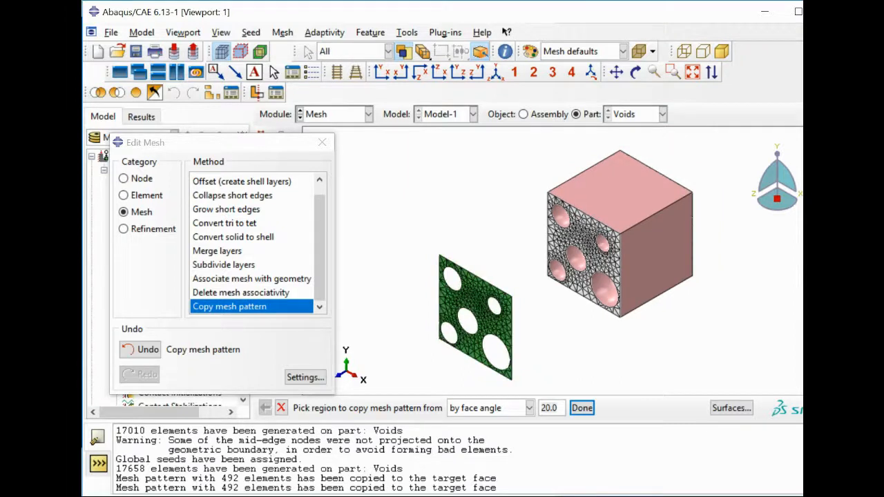
pyautogui.click(125, 179)
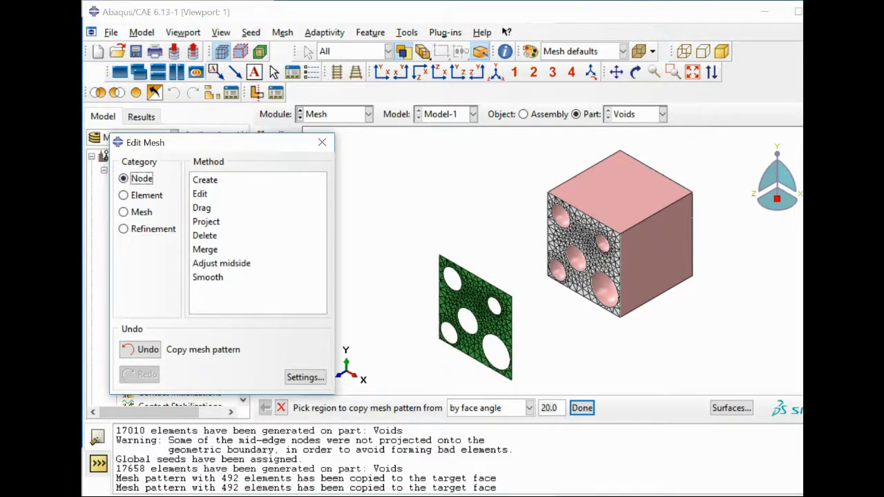
pyautogui.click(205, 236)
pyautogui.scroll(-3, 383, 171)
pyautogui.moveTo(399, 207); pyautogui.dragTo(485, 349)
pyautogui.click(587, 408)
pyautogui.click(322, 142)
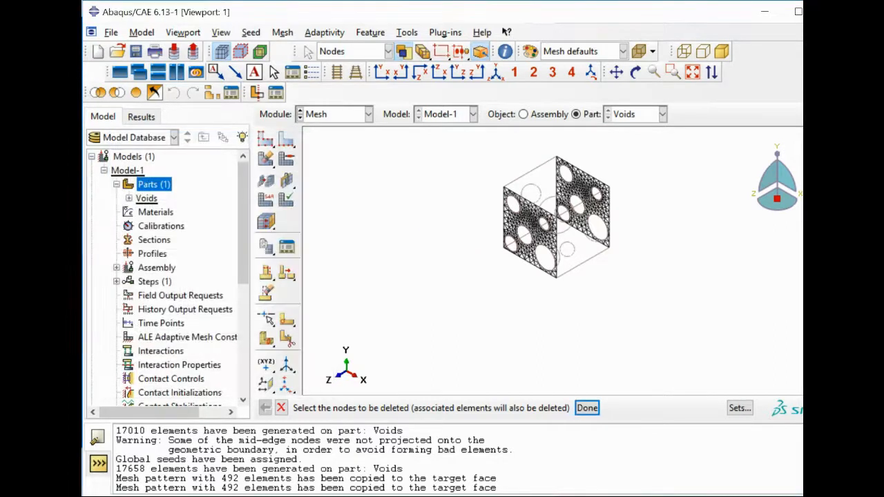
# Mesh the Voids part, building the solid mesh from the patterned front and back faces.
pyautogui.keyDown('ctrl'); pyautogui.keyDown('alt'); pyautogui.moveTo(608, 263); pyautogui.dragTo(561, 247, button='middle'); pyautogui.keyUp('alt'); pyautogui.keyUp('ctrl')
pyautogui.click(722, 52)
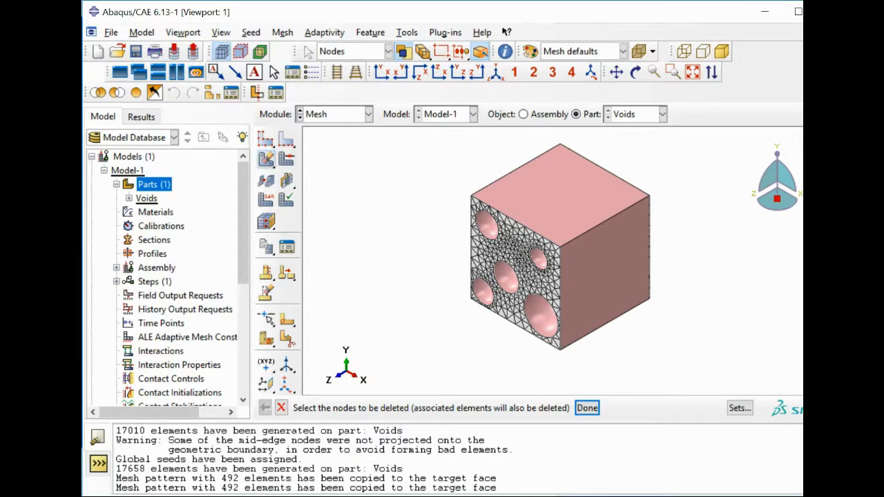
pyautogui.moveTo(267, 159); pyautogui.dragTo(286, 161)
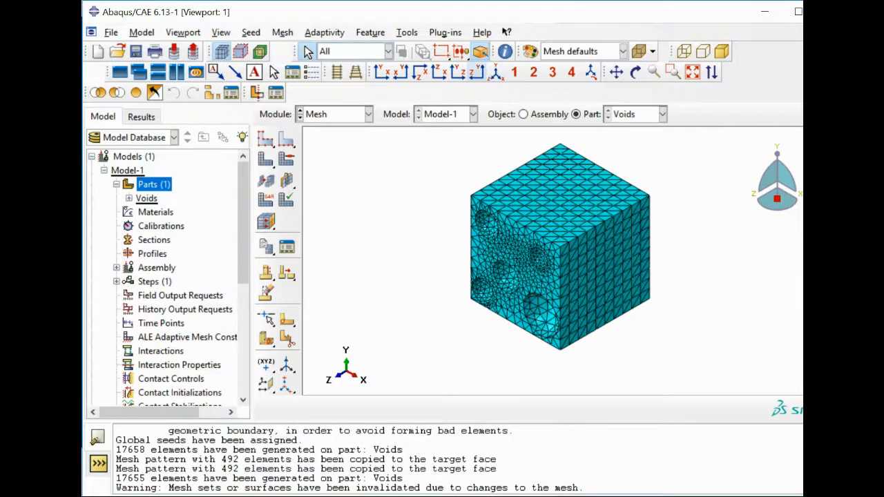
# Examine in a wireframe front view whether the front and back face nodes coincide, and return to the shaded isometric view.
pyautogui.click(382, 71)
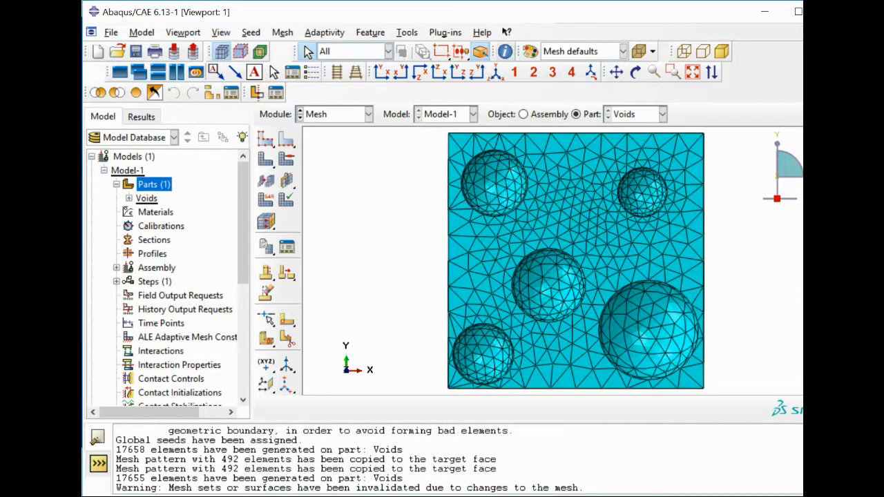
pyautogui.click(684, 51)
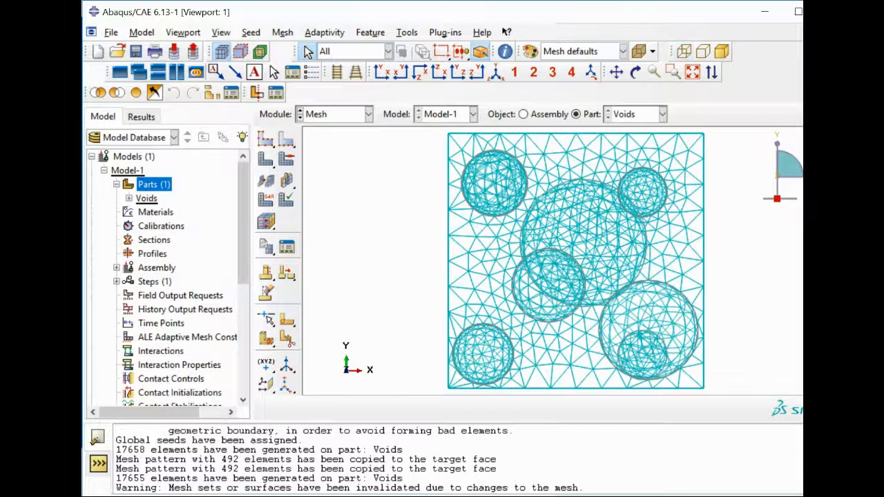
pyautogui.scroll(-8, 552, 261)
pyautogui.scroll(5, 553, 261)
pyautogui.scroll(-10, 553, 261)
pyautogui.scroll(4, 553, 261)
pyautogui.scroll(-4, 552, 261)
pyautogui.scroll(3, 553, 261)
pyautogui.scroll(-3, 553, 261)
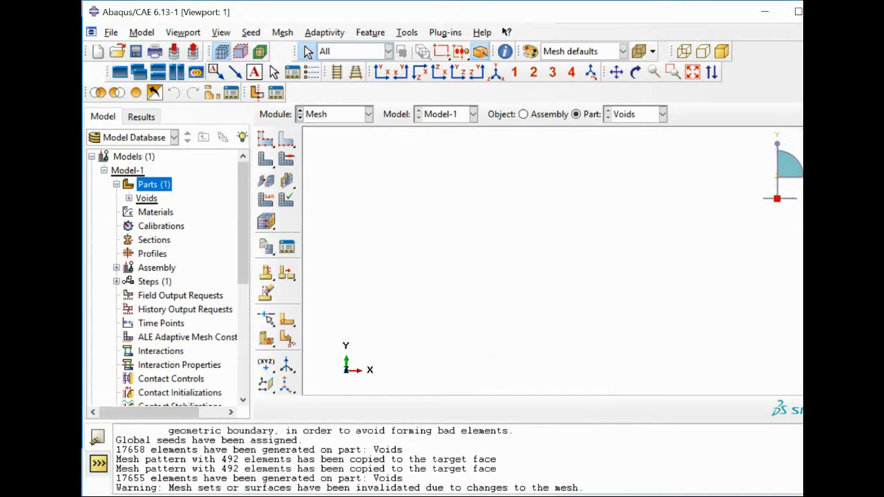
pyautogui.scroll(5, 552, 261)
pyautogui.scroll(-5, 553, 261)
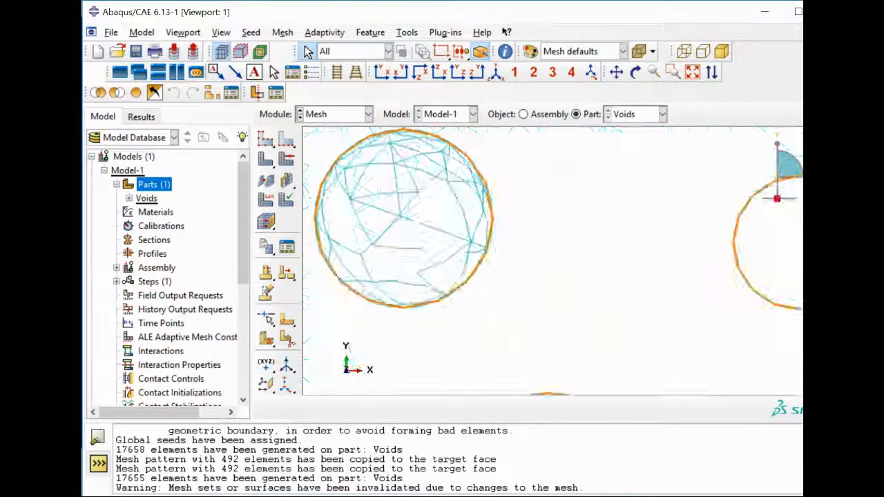
pyautogui.scroll(-5, 553, 261)
pyautogui.scroll(4, 553, 261)
pyautogui.scroll(-3, 553, 261)
pyautogui.scroll(3, 552, 261)
pyautogui.scroll(-3, 553, 261)
pyautogui.scroll(3, 553, 261)
pyautogui.scroll(-3, 553, 261)
pyautogui.scroll(3, 552, 261)
pyautogui.scroll(-3, 553, 261)
pyautogui.scroll(3, 552, 261)
pyautogui.scroll(-3, 552, 261)
pyautogui.scroll(3, 552, 262)
pyautogui.scroll(-3, 553, 261)
pyautogui.scroll(3, 553, 261)
pyautogui.scroll(-3, 553, 261)
pyautogui.scroll(4, 553, 261)
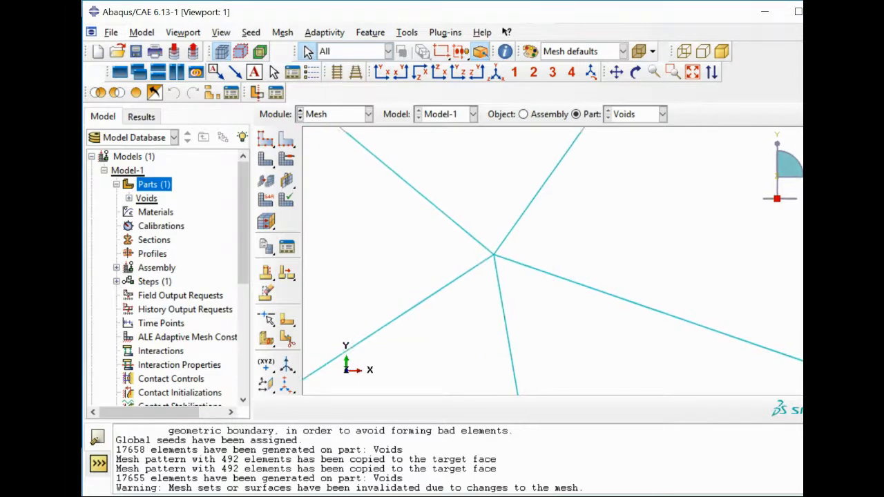
pyautogui.scroll(6, 497, 255)
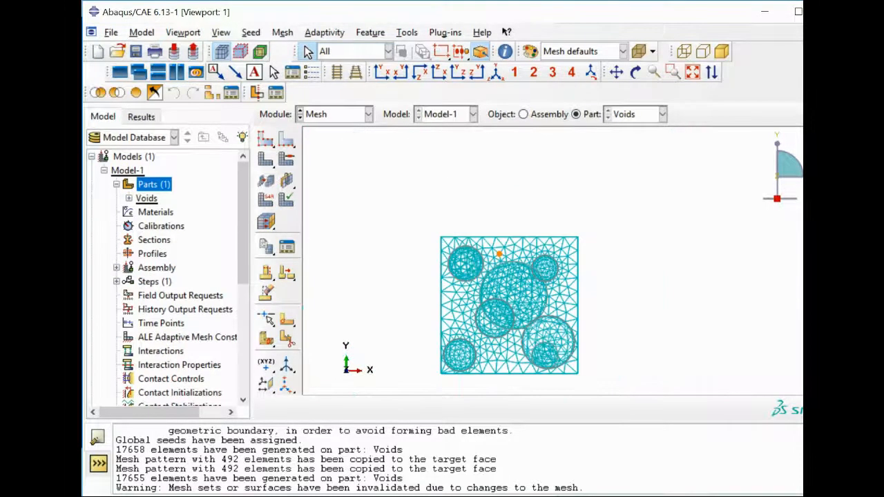
pyautogui.scroll(-2, 505, 329)
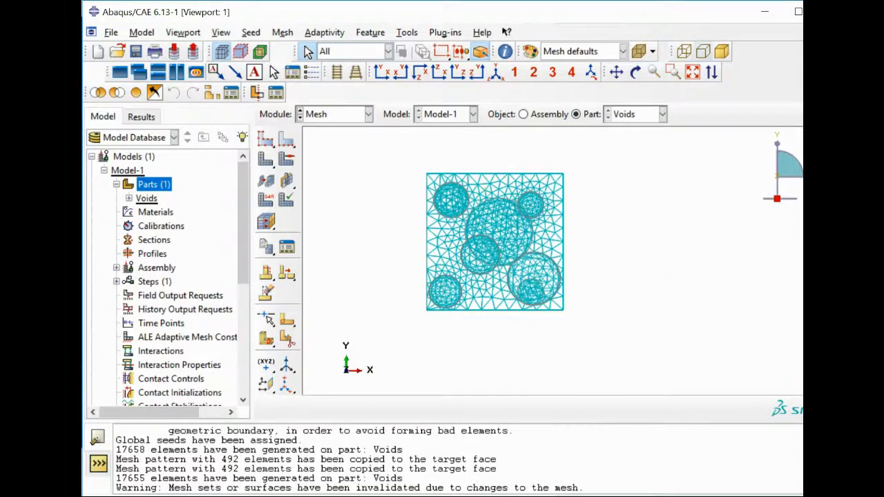
pyautogui.click(722, 52)
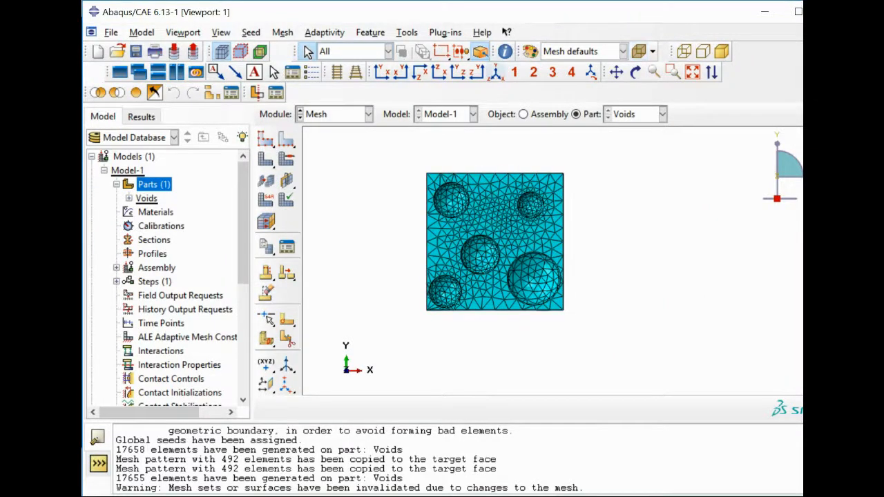
pyautogui.click(496, 73)
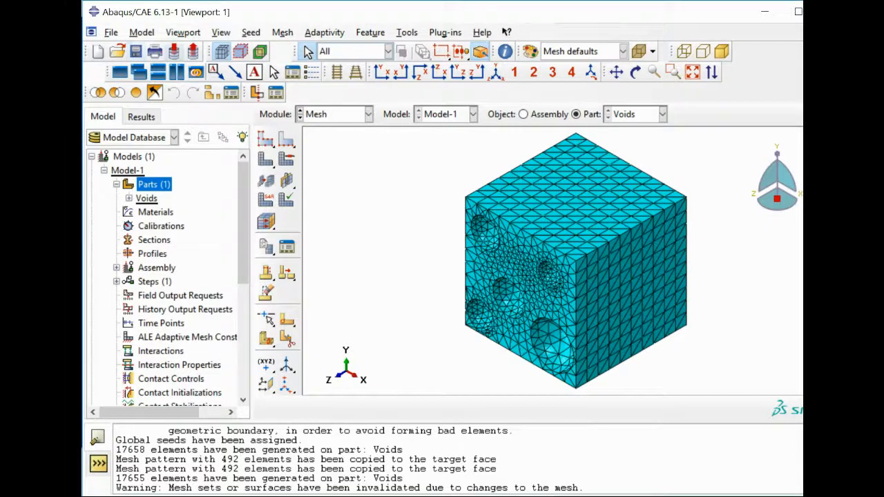